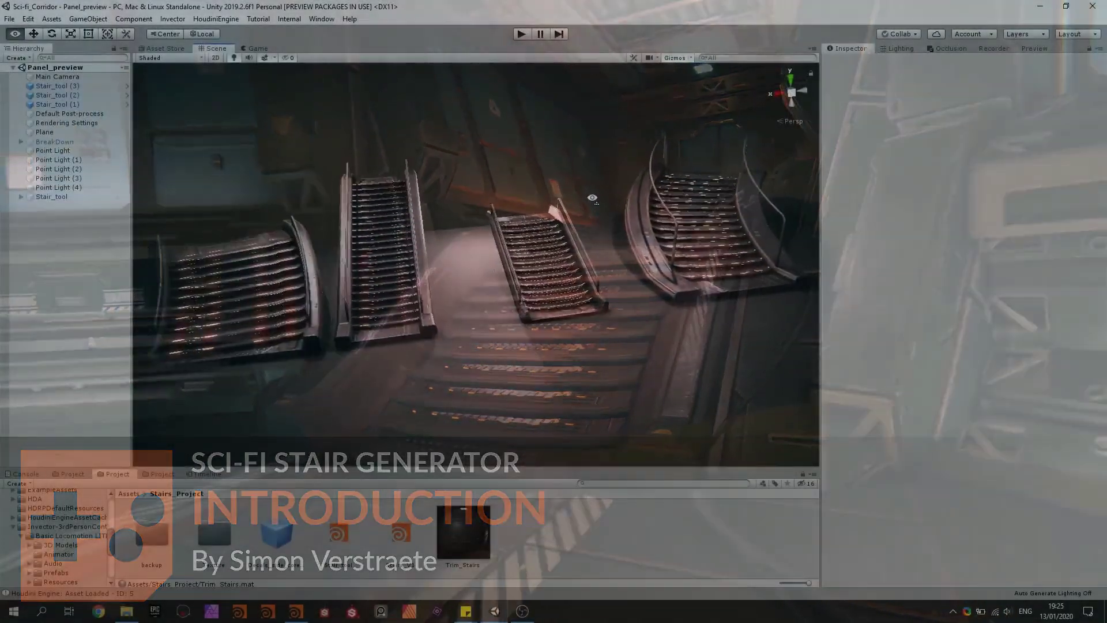
Examine the row of four stair variants, including a close view of the curved staircase with tall handrails
left_click_drag(592, 198, 586, 190, "alt")
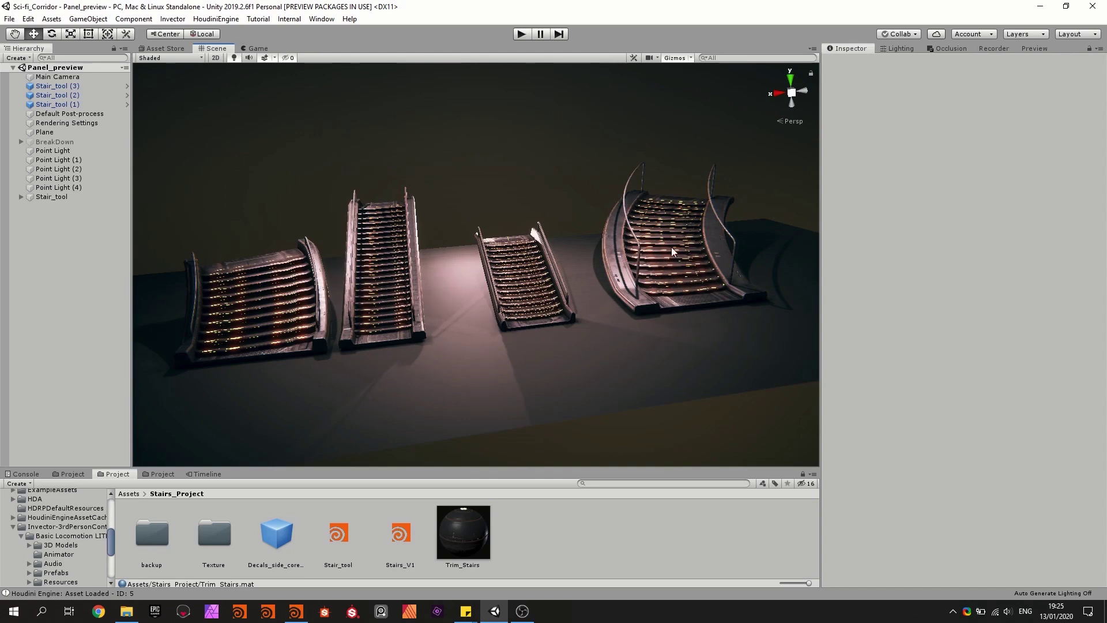
left_click_drag(642, 261, 631, 259, "alt")
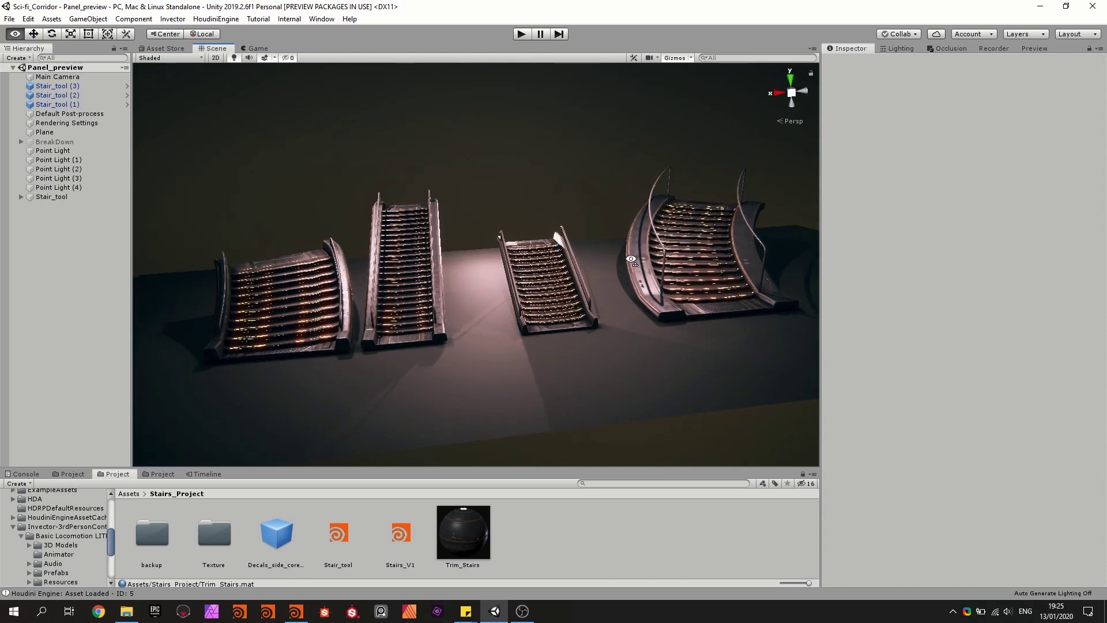
right_click_drag(631, 259, 672, 271)
key("w")
left_click_drag(671, 272, 681, 275, "alt")
key("s")
right_click_drag(566, 252, 507, 217)
key("d")
key("d")
key("s")
key("d")
key("a")
right_click_drag(611, 155, 638, 156)
key("w")
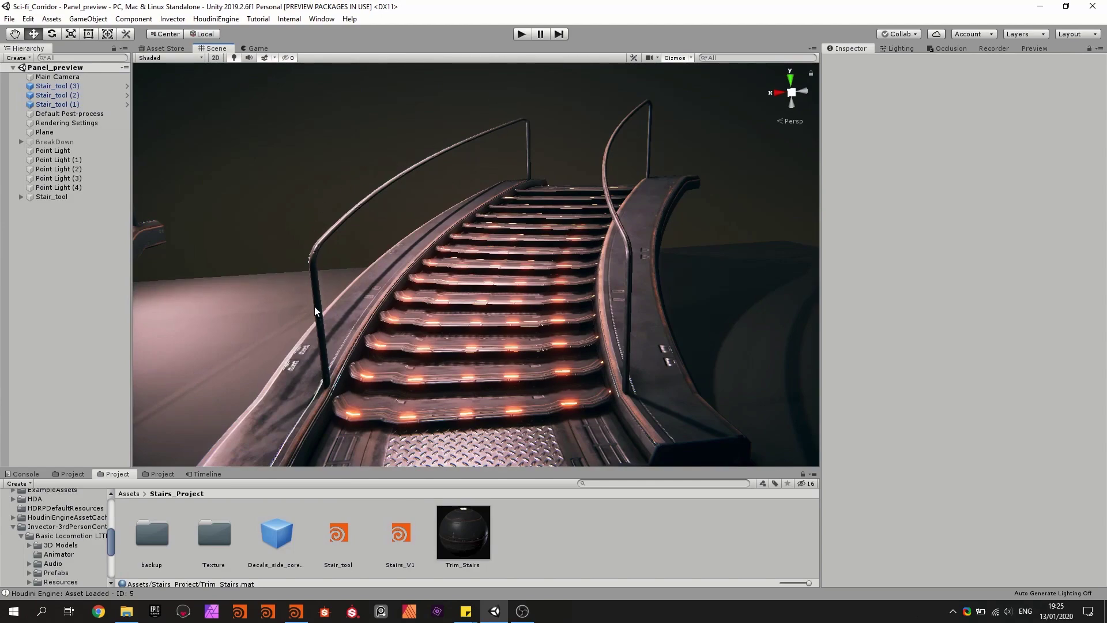
left_click_drag(316, 306, 490, 199, "alt")
key("s")
right_click_drag(490, 197, 484, 195)
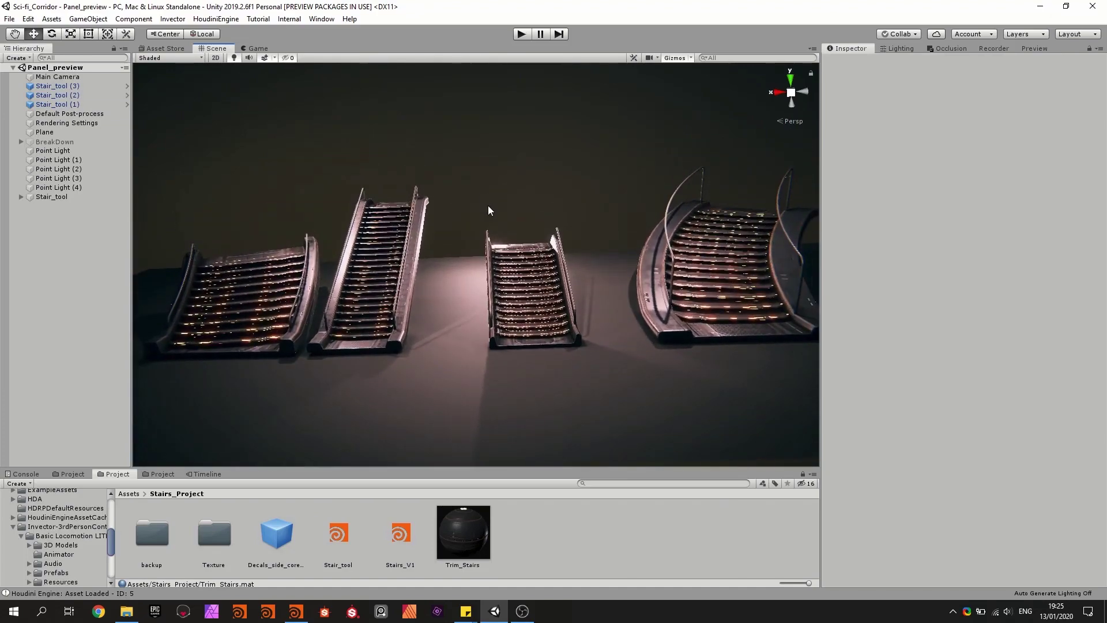
Select the small straight Stair_tool staircase and start editing its curve at the upper end point
left_click_drag(489, 210, 495, 208, "alt")
right_click_drag(494, 209, 541, 257)
key("w")
left_click(519, 246)
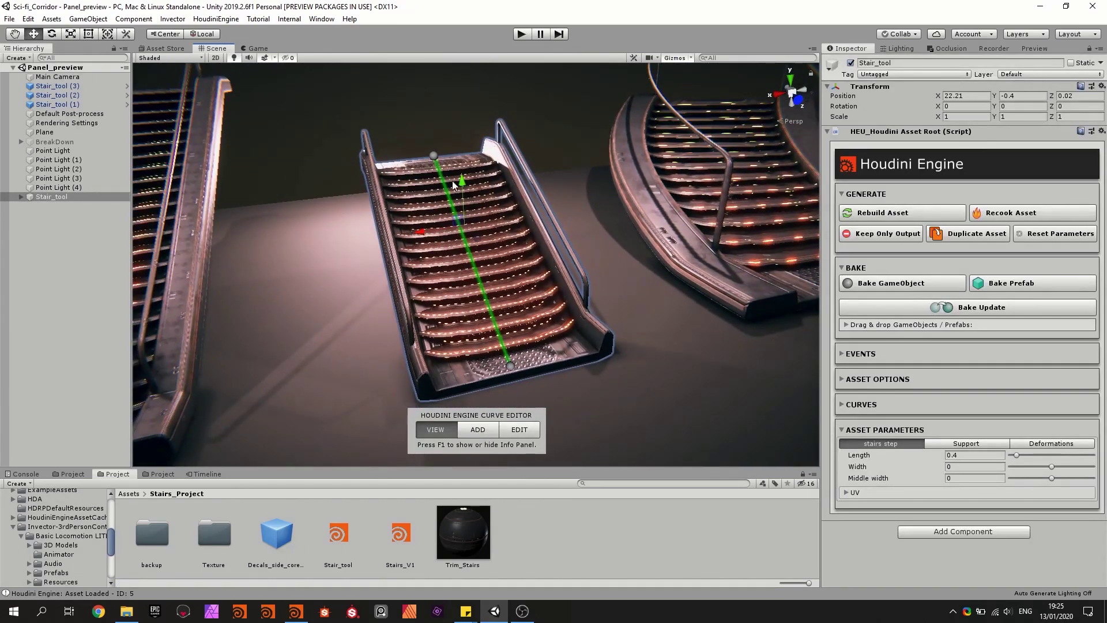
left_click(520, 430)
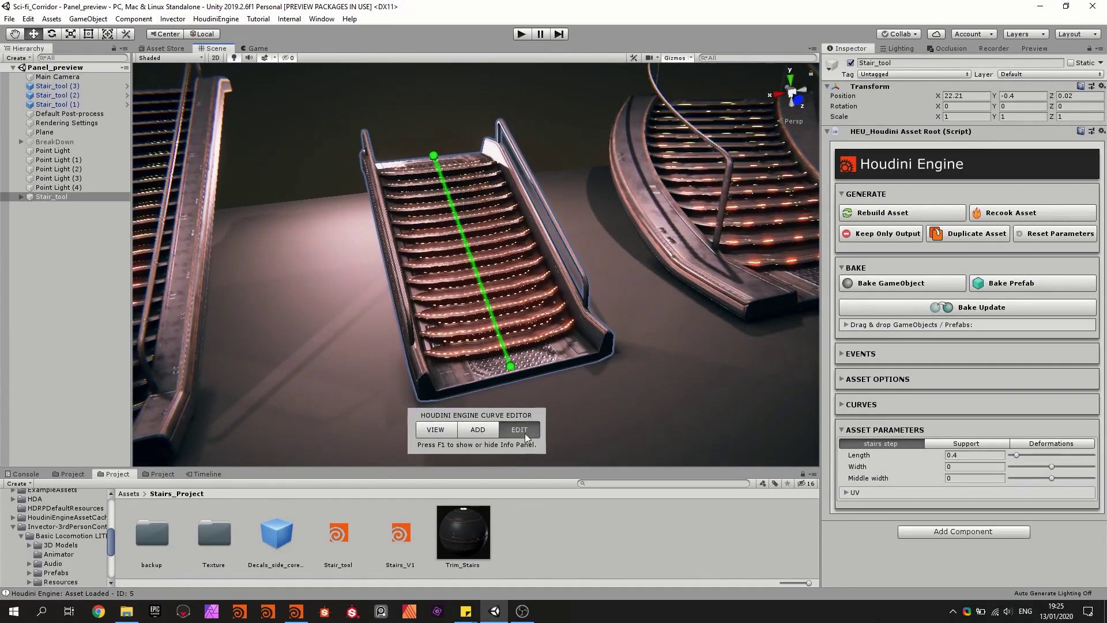
left_click(434, 156)
Move the upper curve point of the Stair_tool staircase up and outward to lengthen the flight
right_click_drag(437, 289, 494, 238)
key("a")
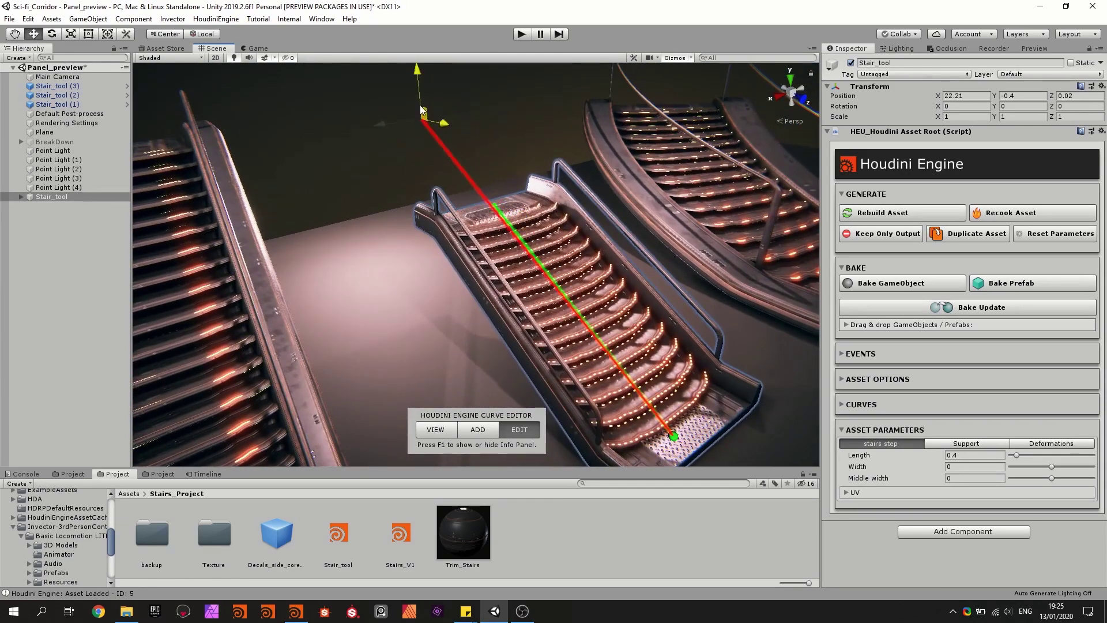
left_click_drag(500, 196, 456, 242, "alt")
key("s")
right_click_drag(455, 243, 500, 277)
left_click_drag(338, 120, 332, 152)
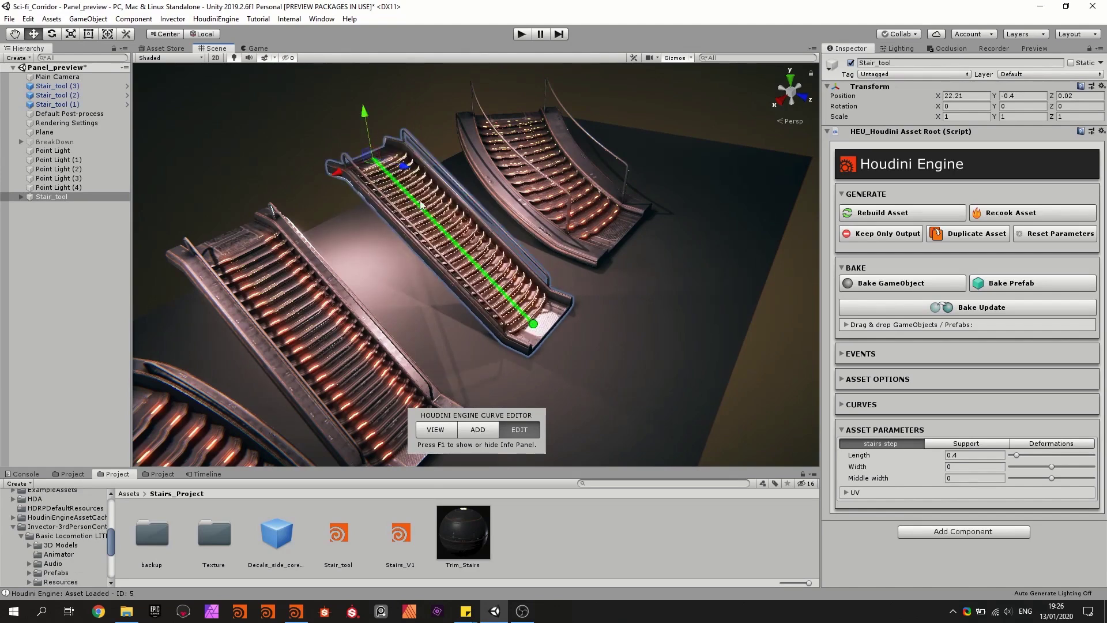
Reposition the staircase's upper curve point and lower its height for a shallower slope
left_click_drag(427, 205, 381, 204, "alt")
left_click_drag(369, 166, 389, 139)
left_click_drag(377, 88, 377, 169)
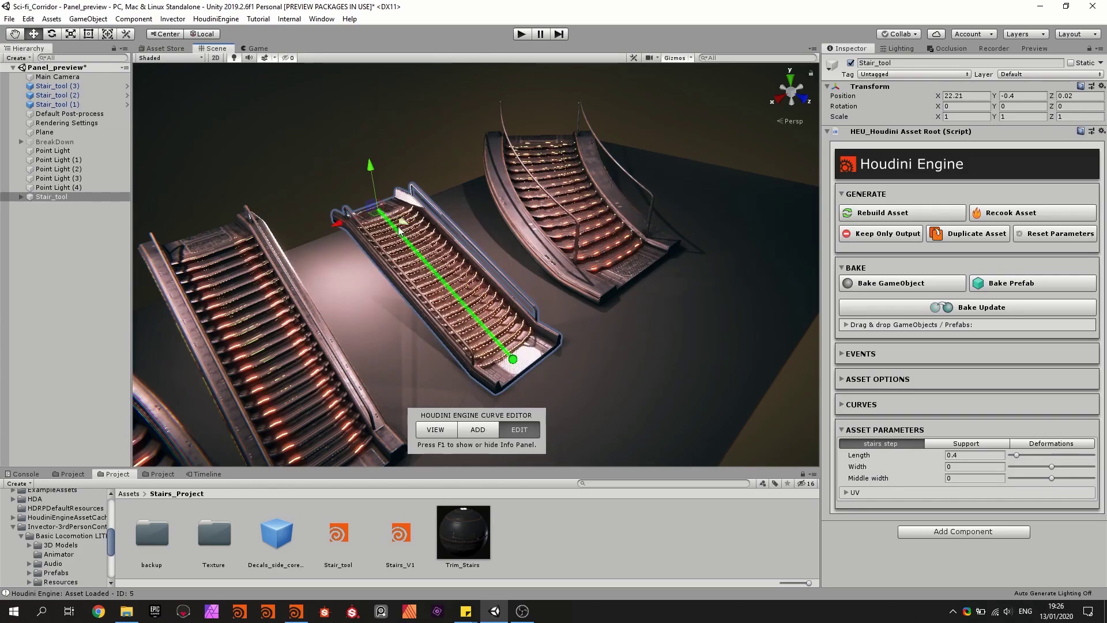
Set the support's Width to 0.7916667, Height to 0.3055556, Side_width to 0.8055556 and Handle Height to 1.694444
right_click_drag(398, 233, 400, 244)
key("w")
left_click_drag(399, 244, 588, 304, "alt")
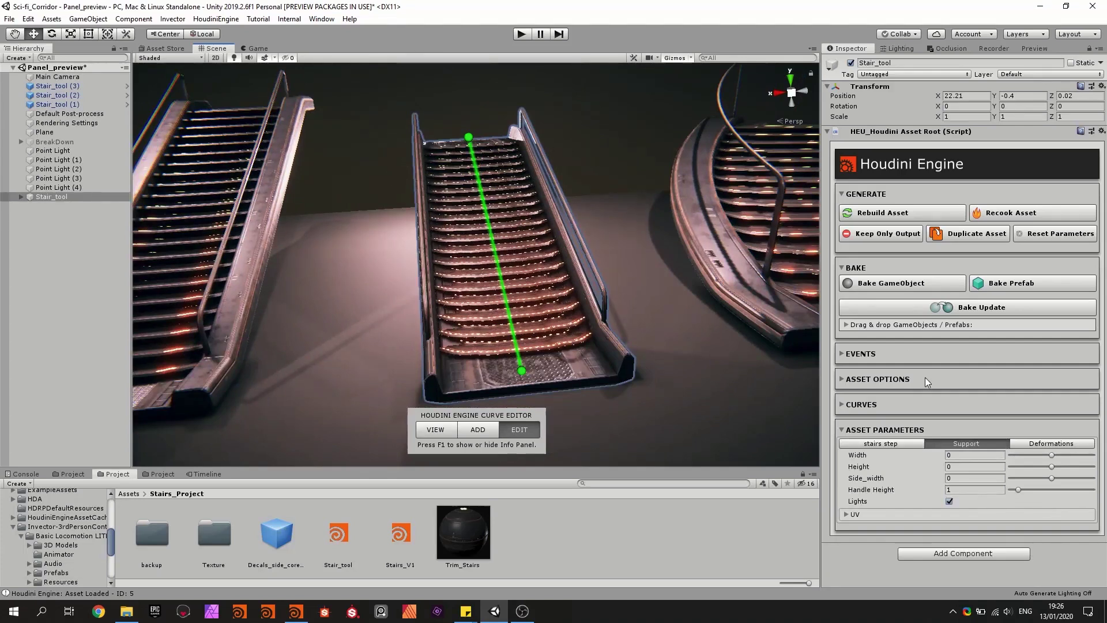
left_click_drag(1051, 454, 1083, 477)
mouse_move(1019, 491)
left_mouse_down()
mouse_move(1039, 487)
mouse_move(1022, 485)
left_mouse_up()
Turn the support's Lights option off and back on
left_click(950, 502)
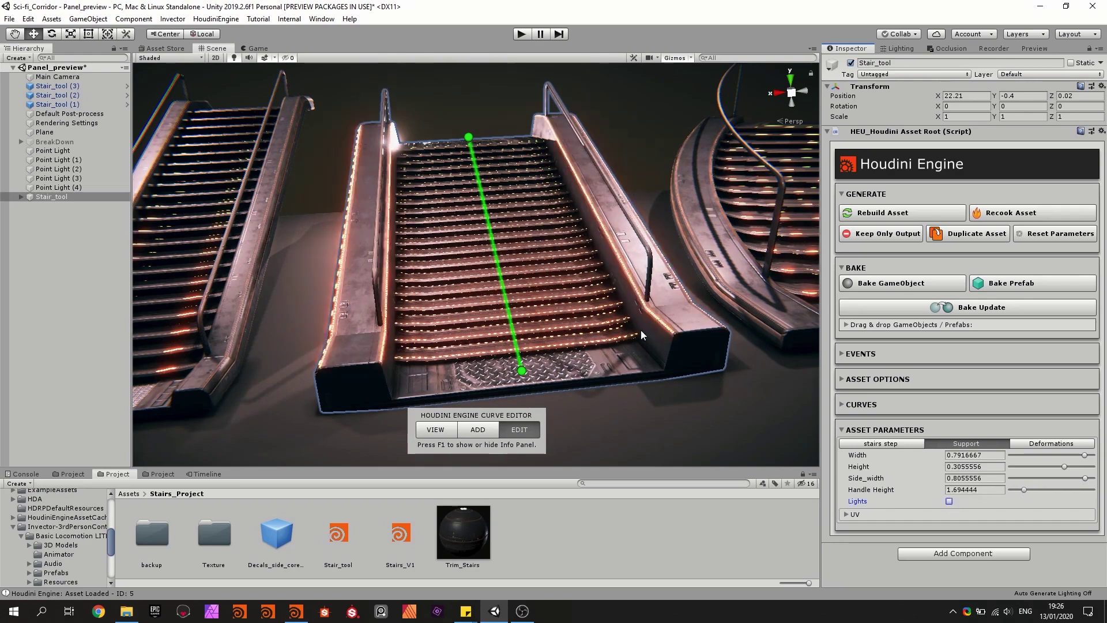
mouse_move(664, 300)
right_mouse_down()
mouse_move(685, 313)
mouse_move(652, 247)
mouse_move(667, 317)
right_mouse_up()
scroll(667, 316, "down", 6)
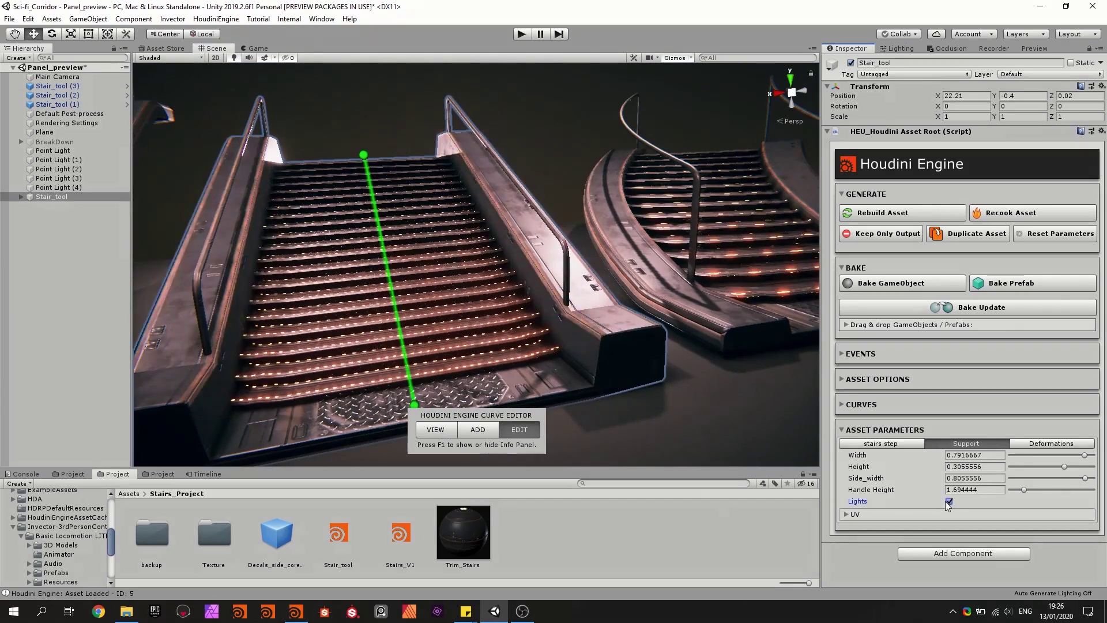
Enable the Bend option in the staircase's deformation parameters
left_click(1021, 443)
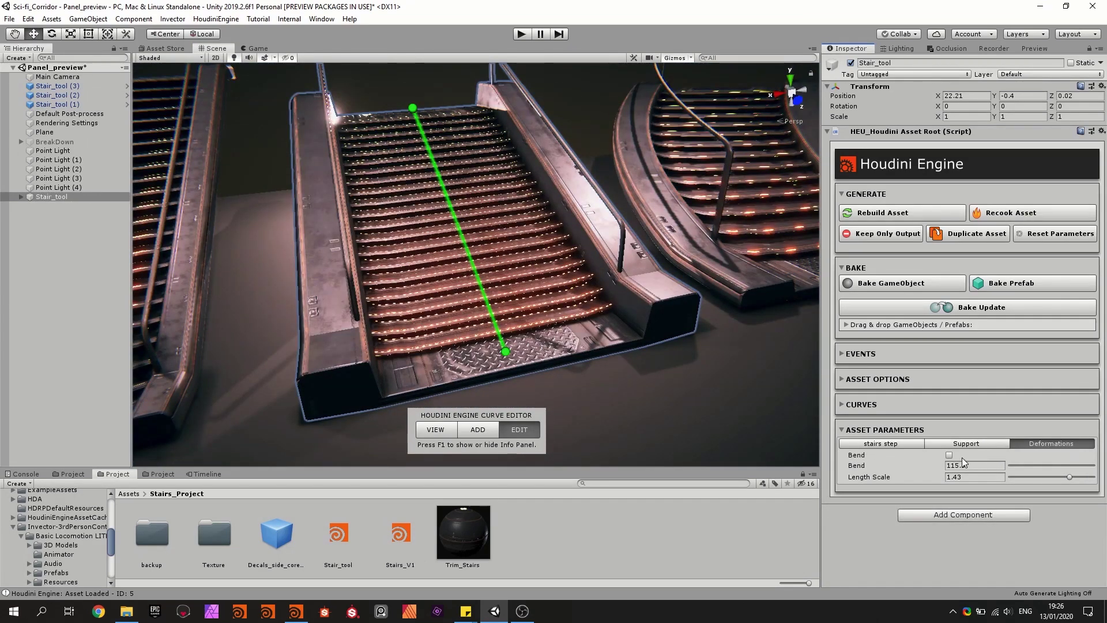
mouse_move(603, 288)
right_mouse_down()
mouse_move(615, 304)
mouse_move(614, 278)
right_mouse_up()
scroll(614, 278, "down", 3)
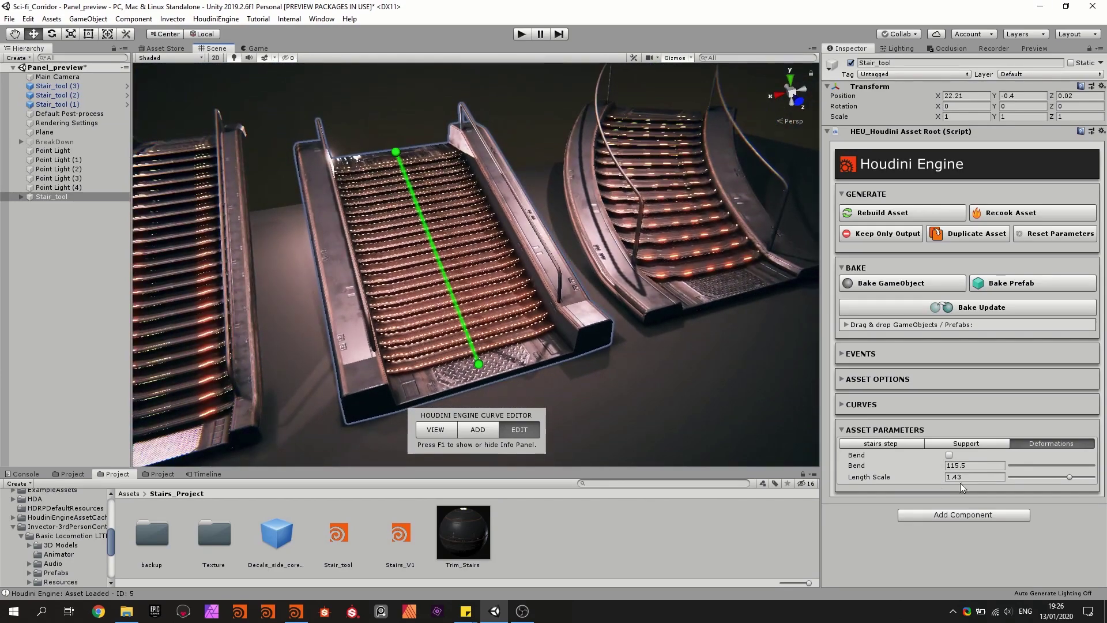
left_click(950, 456)
left_click(950, 456)
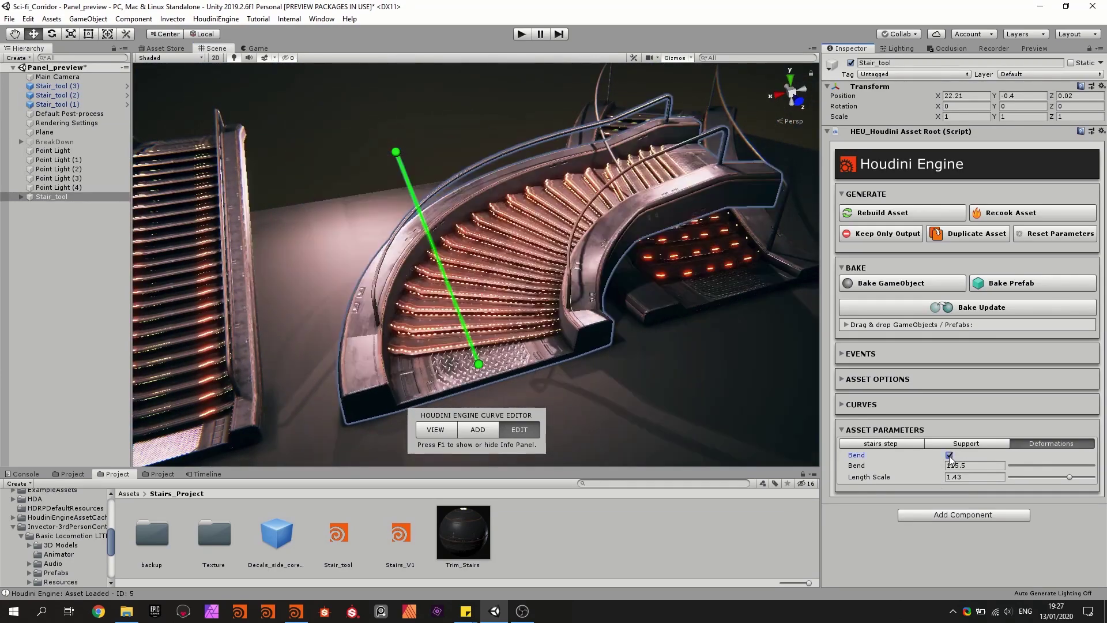
Set the staircase's Bend amount to 43.75 and its Length Scale to 1.305
left_click_drag(566, 271, 604, 321, "alt")
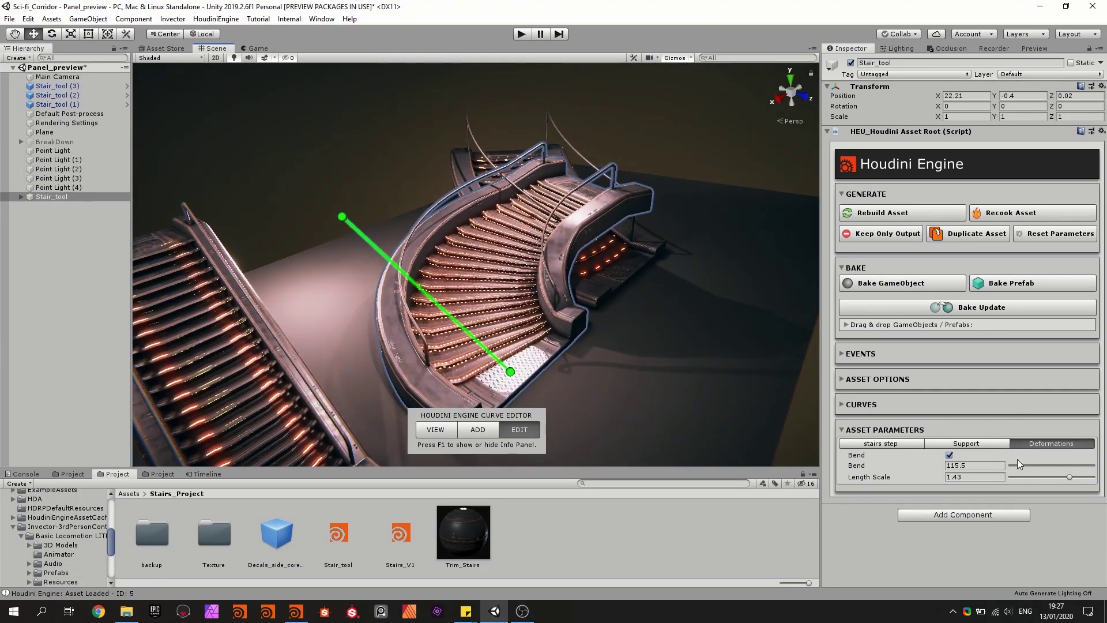
mouse_move(1074, 465)
left_mouse_down()
mouse_move(1048, 466)
mouse_move(1085, 465)
mouse_move(1068, 465)
mouse_move(1099, 479)
mouse_move(1051, 479)
mouse_move(1065, 480)
left_mouse_up()
right_click_drag(586, 273, 567, 276)
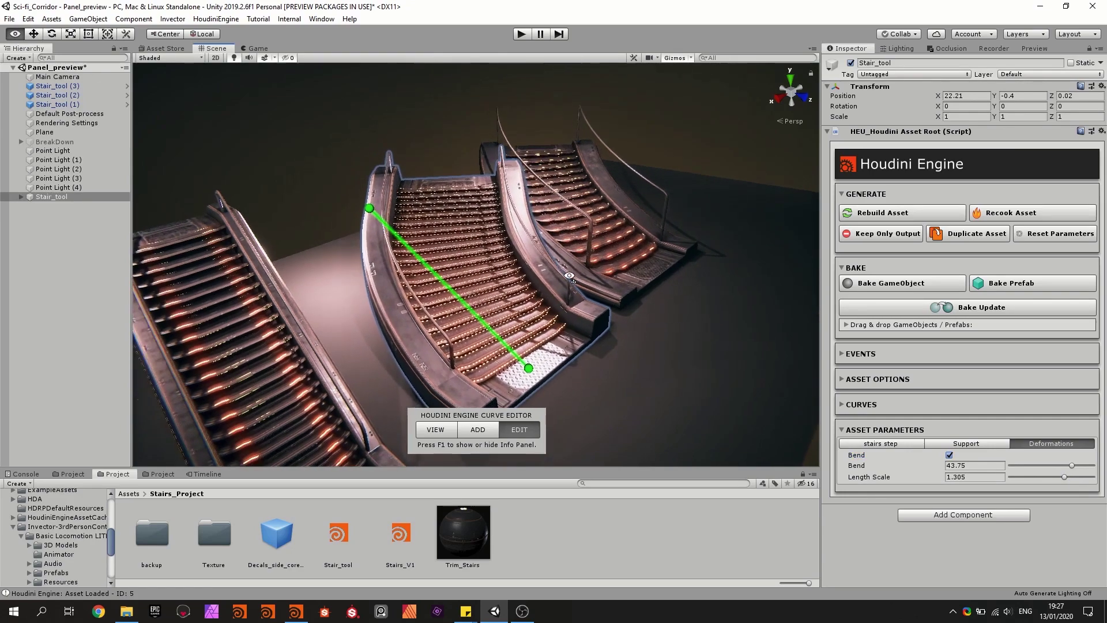
Turn off the staircase's Bend option and show the UV settings of its support parameters
left_click_drag(567, 276, 438, 262, "alt")
right_click_drag(438, 261, 551, 253)
left_click(933, 441)
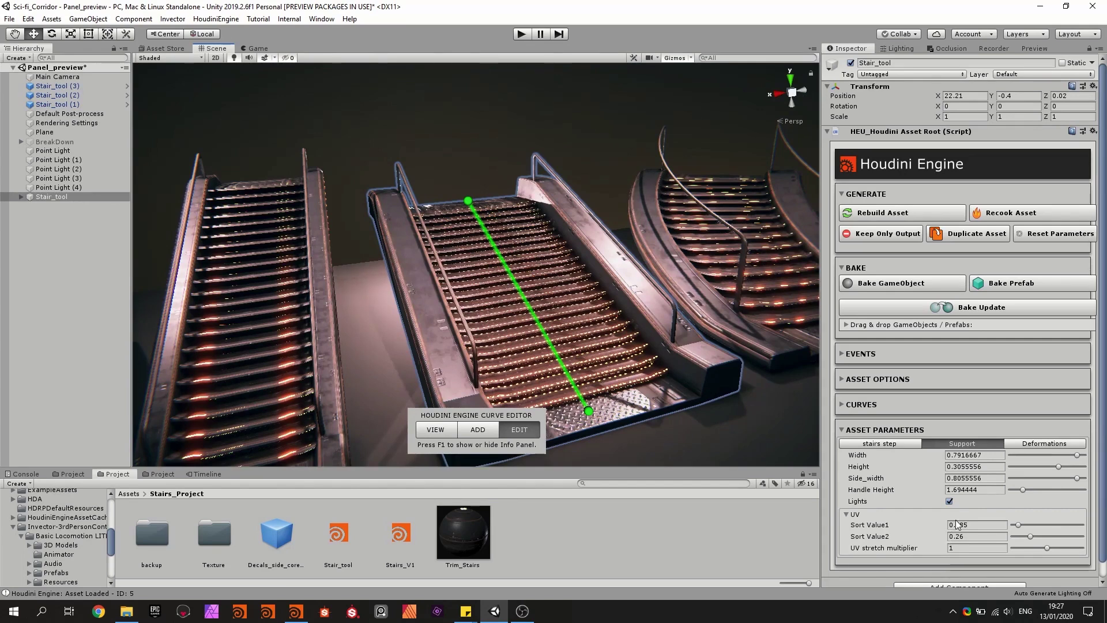
Inspect the normal map texture of the Trim_Stairs material in an enlarged image viewer, and close it
left_click(480, 530)
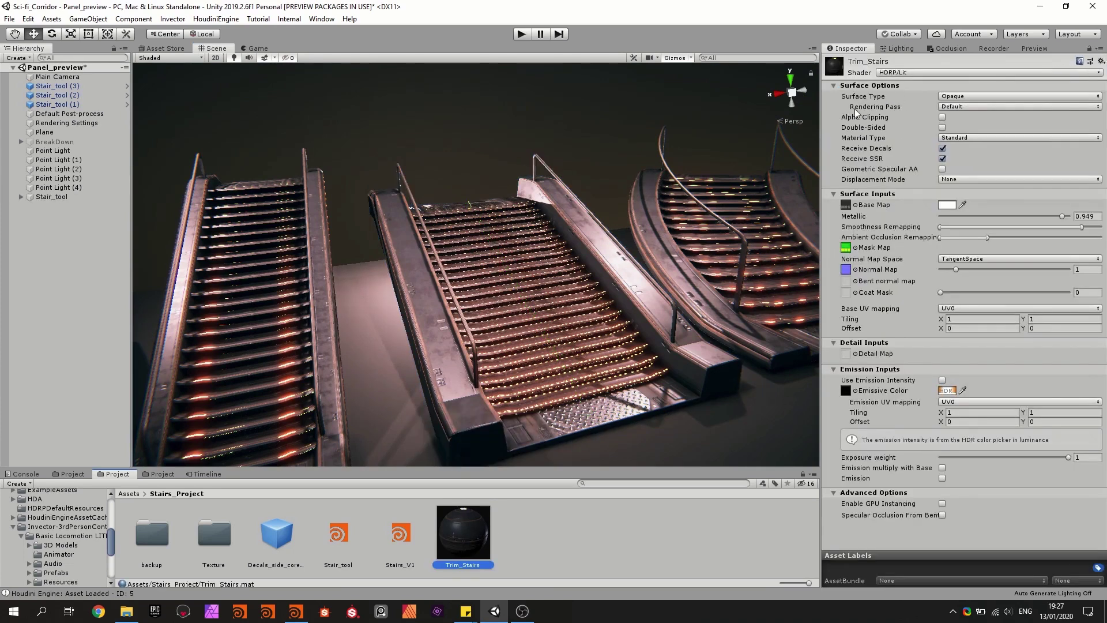
double_click(846, 269)
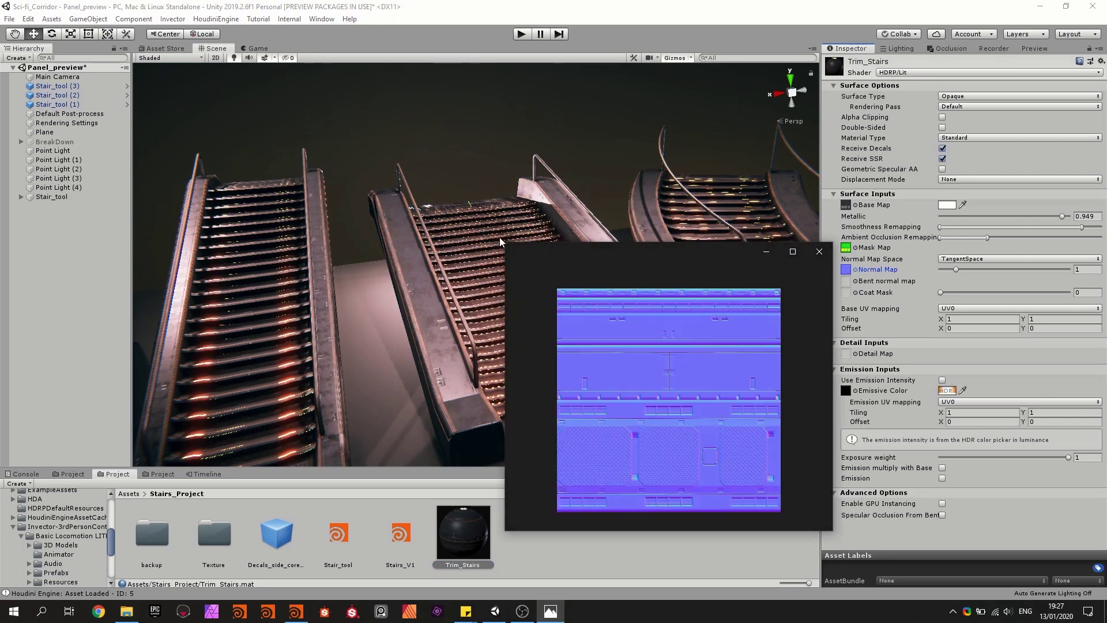
left_click_drag(507, 246, 370, 76)
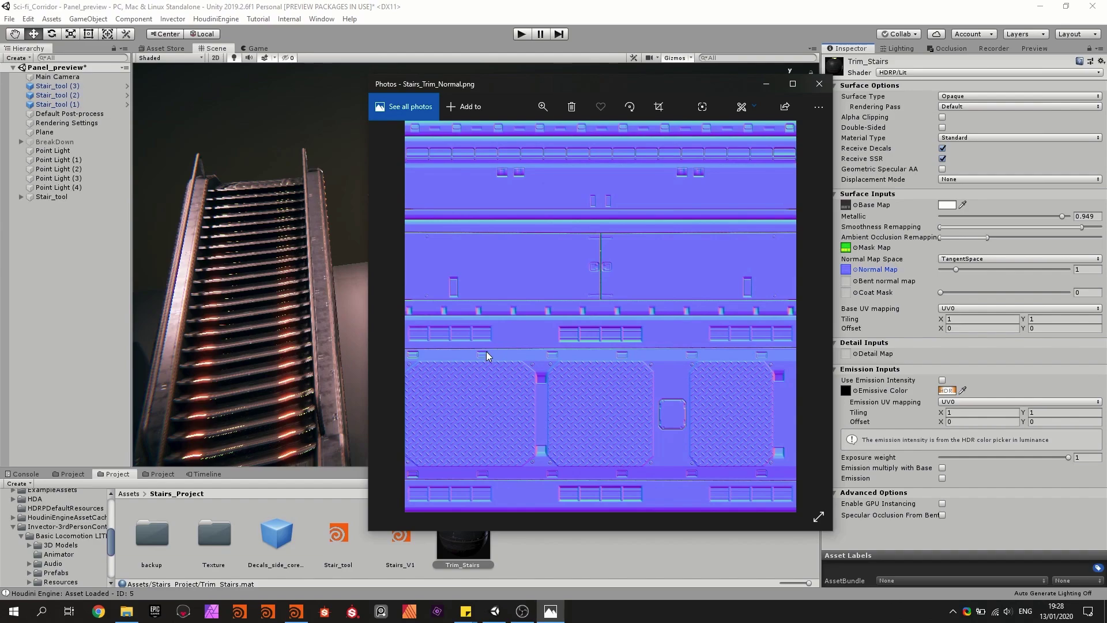
left_click(819, 84)
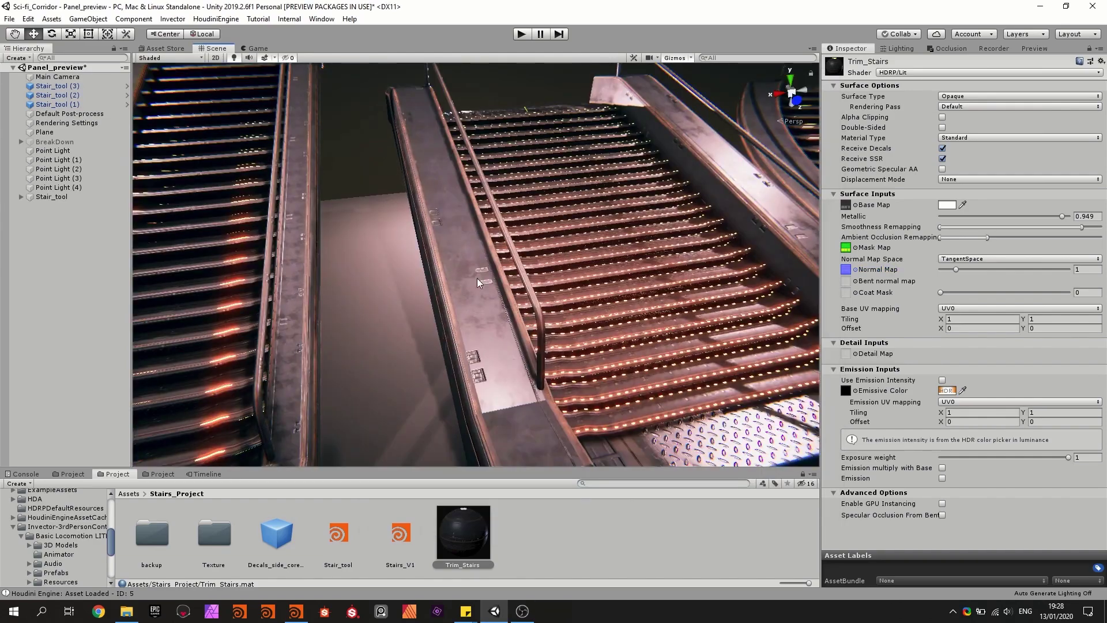
Reselect the wide Stair_tool staircase and move its upper curve point up and outward to lengthen it
left_click_drag(475, 270, 570, 302, "alt")
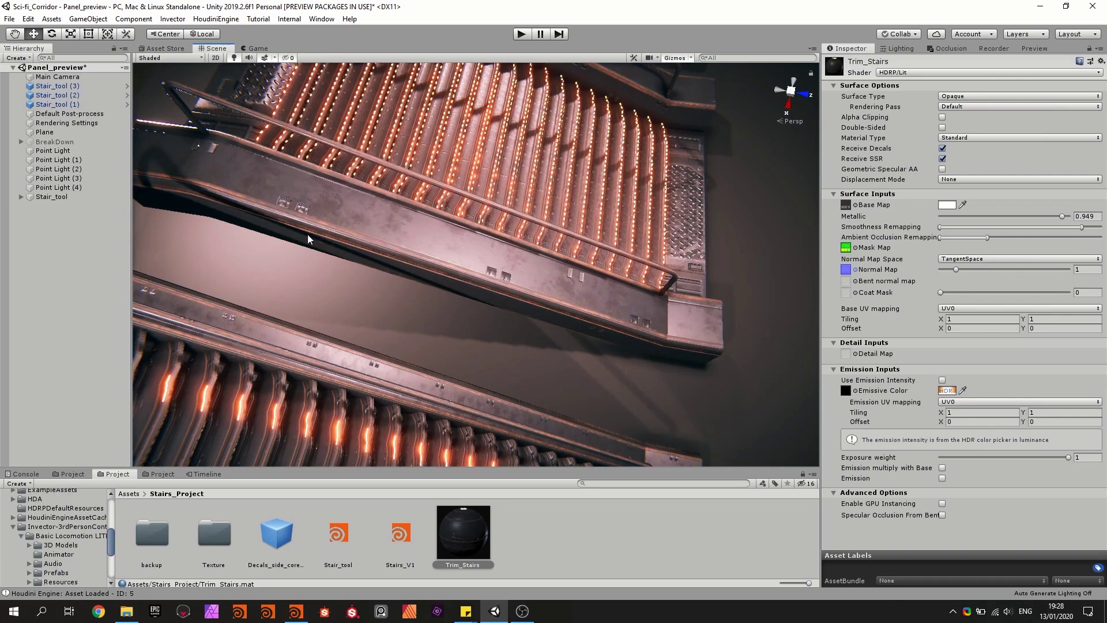
left_click_drag(542, 308, 462, 183, "alt")
left_click(402, 200)
left_click(519, 431)
left_click(397, 171)
scroll(461, 183, "down", 4)
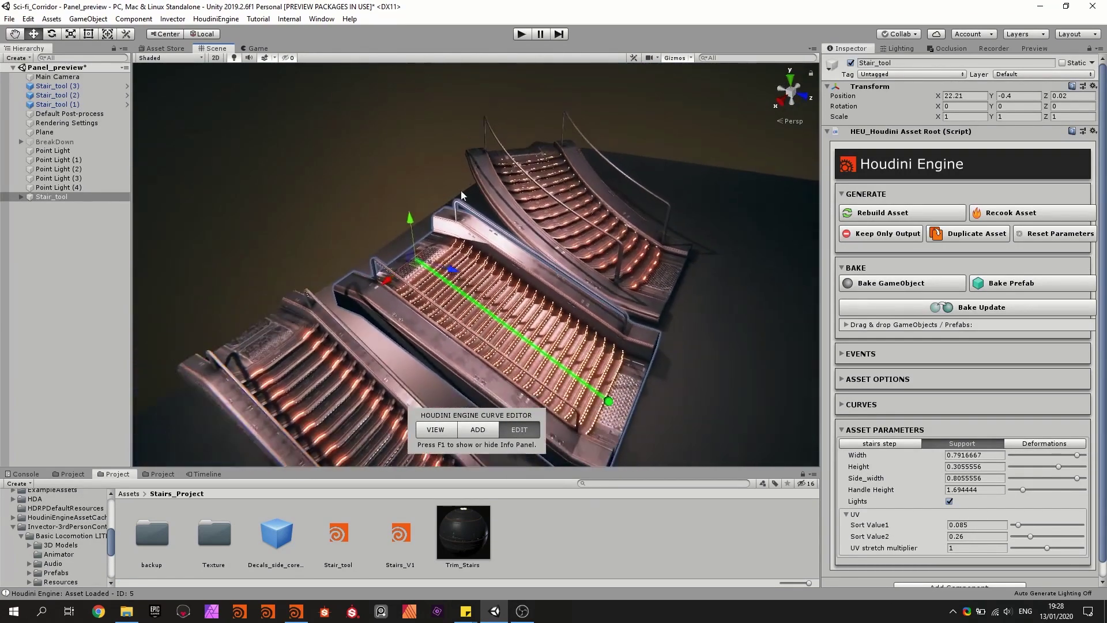
left_click_drag(426, 258, 306, 115)
Move the staircase's upper curve point back down and inward to shorten the flight
left_click_drag(411, 234, 465, 294, "alt")
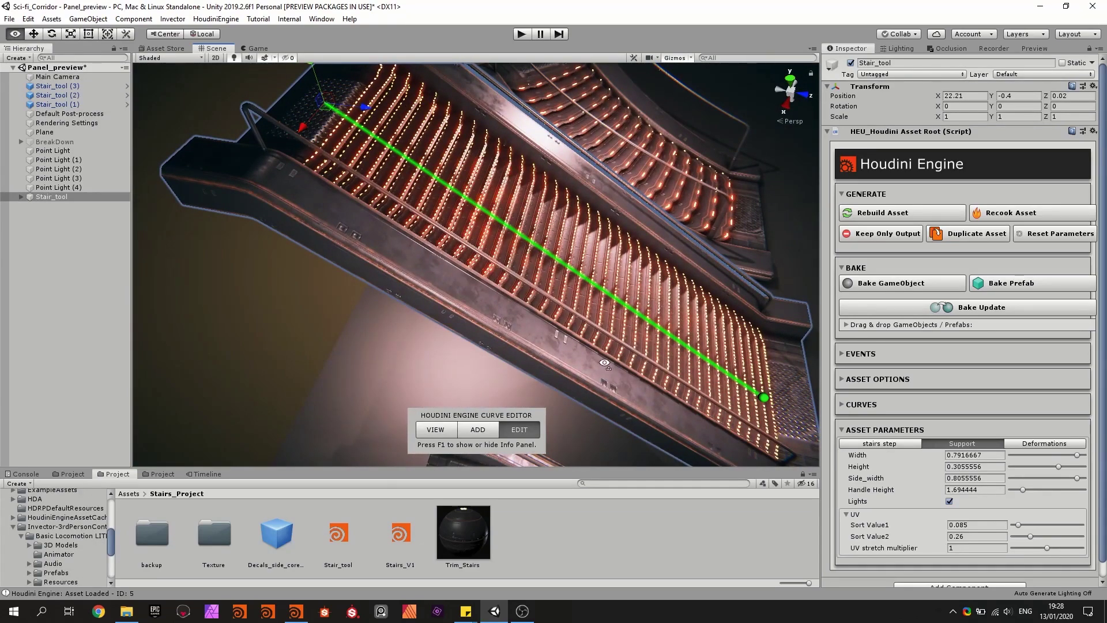
left_click_drag(610, 371, 642, 348, "alt")
left_click_drag(665, 298, 591, 220, "alt")
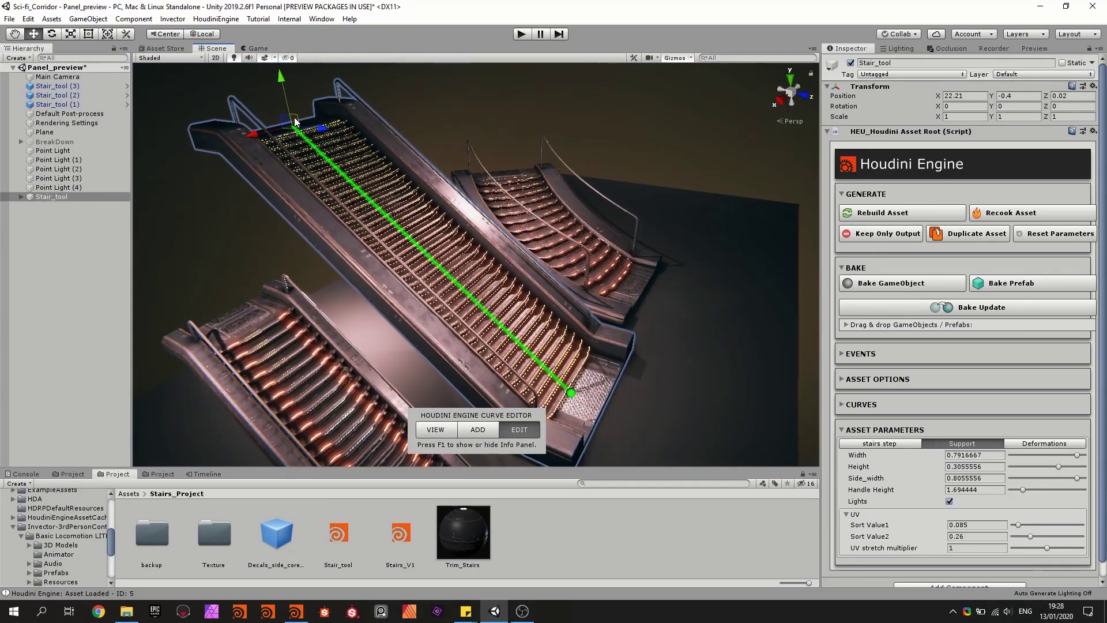
left_click_drag(295, 121, 486, 248)
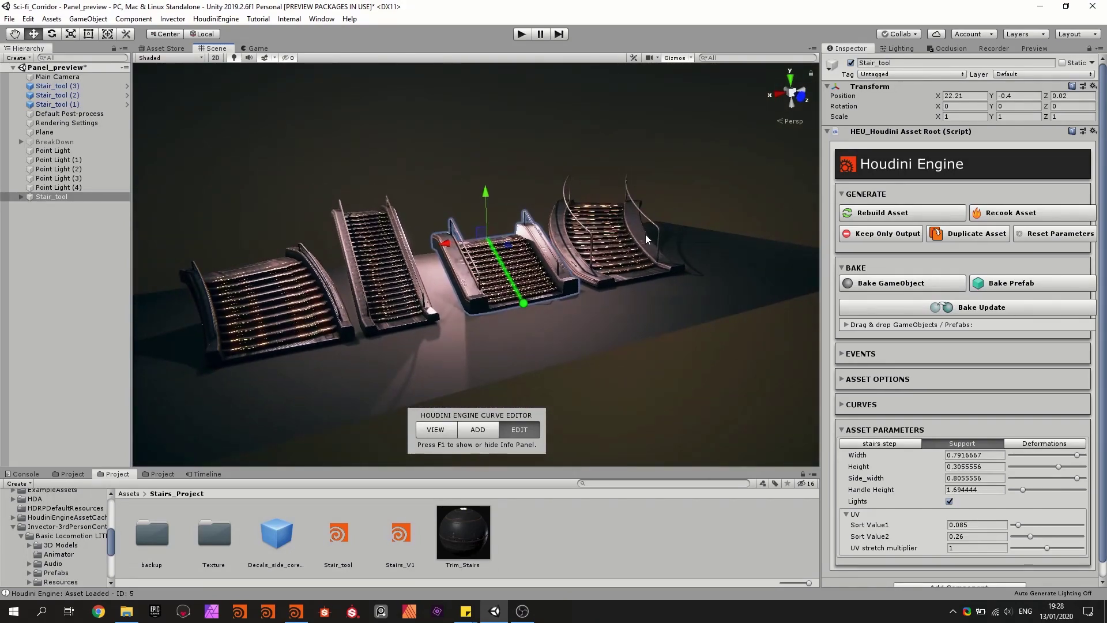
Select the Stair_tool staircase again and show its stairs step parameters
left_click(472, 507)
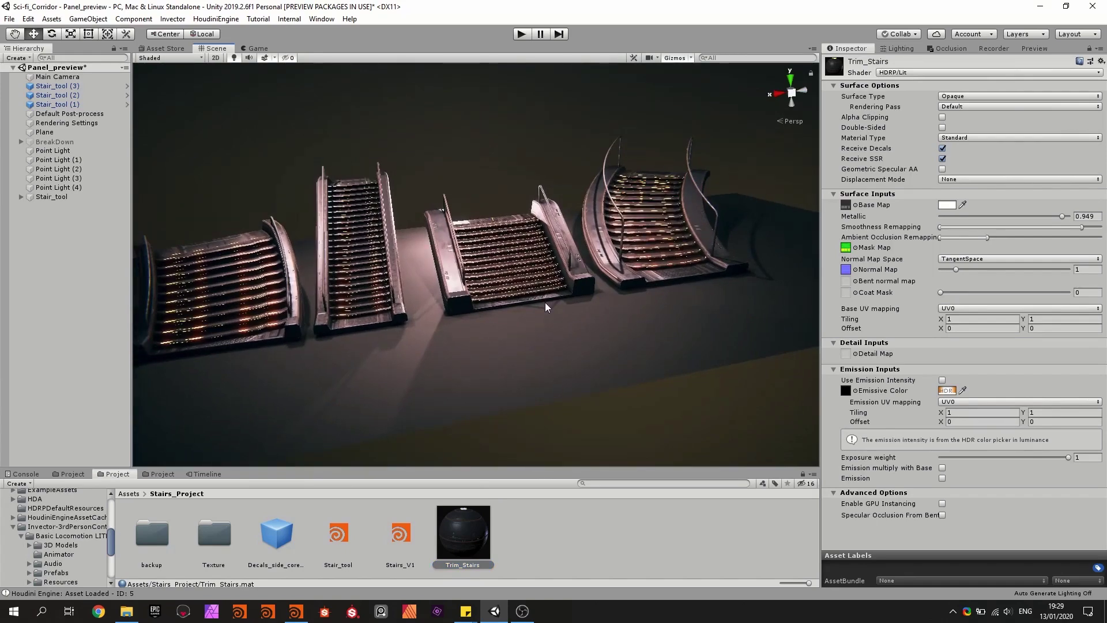
left_click_drag(545, 302, 545, 300, "alt")
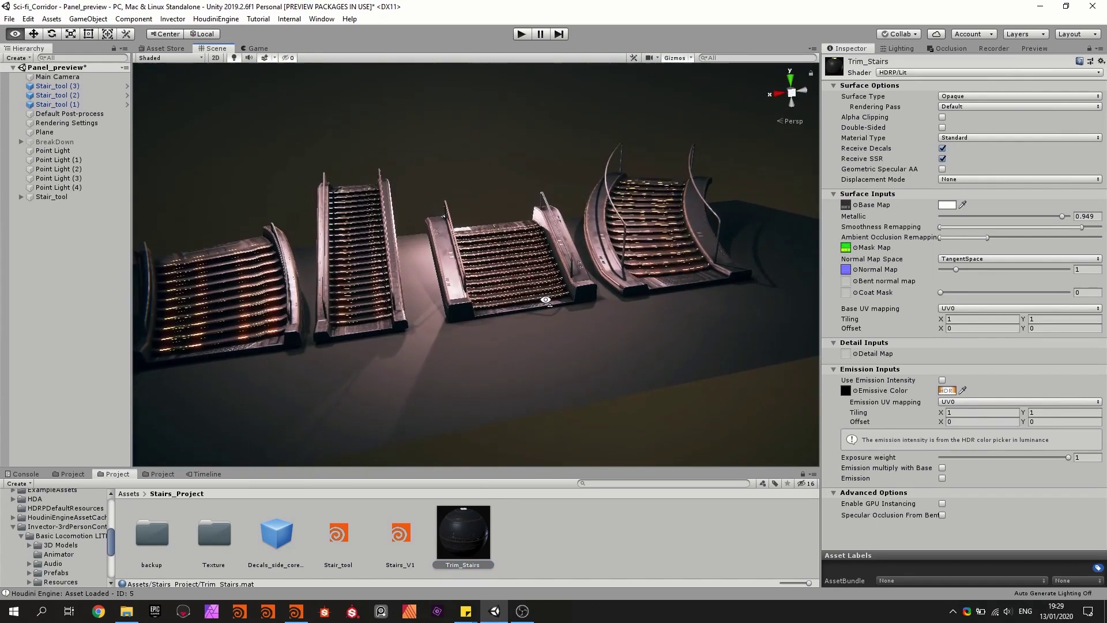
right_click_drag(545, 300, 546, 306)
key("w")
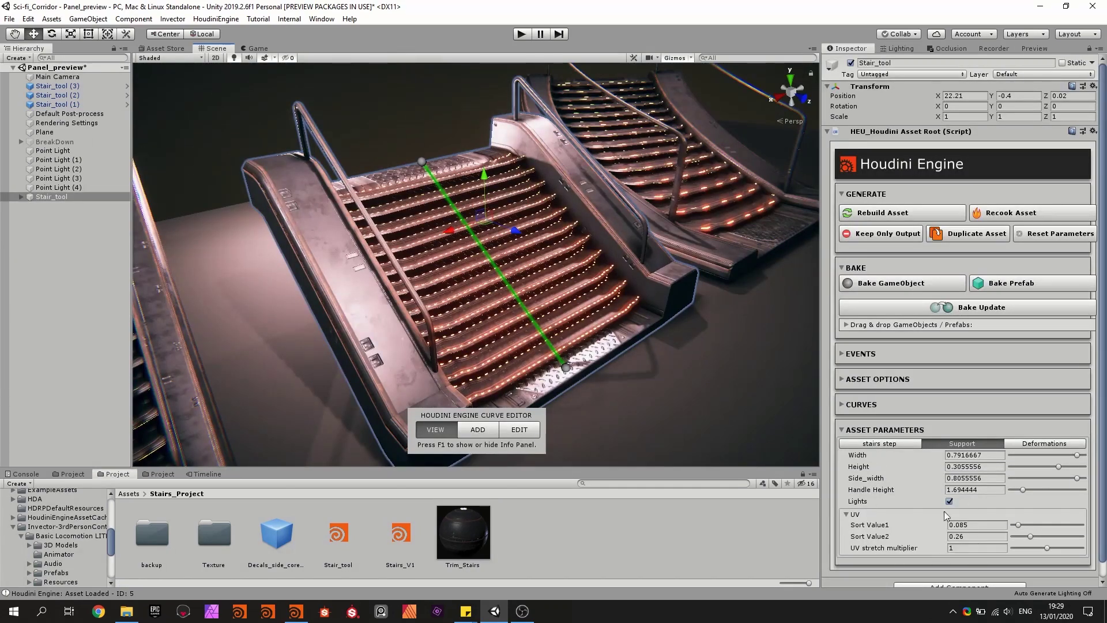
key("w")
right_click_drag(761, 414, 808, 422)
left_click(883, 444)
Expand the UV settings for the stair steps and set Sort Value1 to 0.0772353
right_click_drag(548, 289, 529, 262)
key("w")
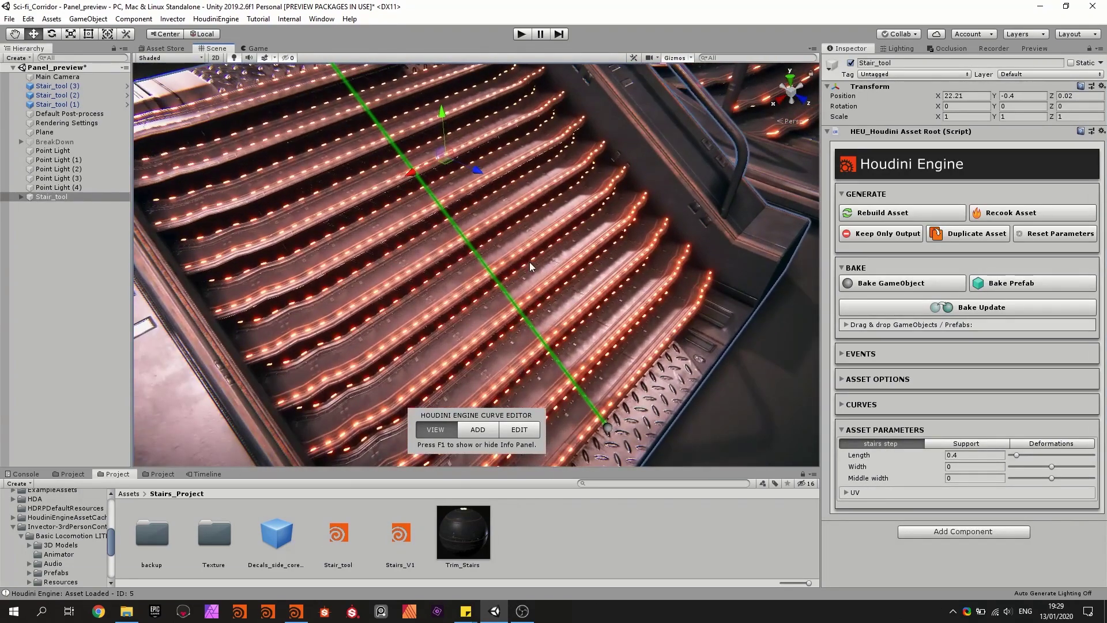
left_click(846, 493)
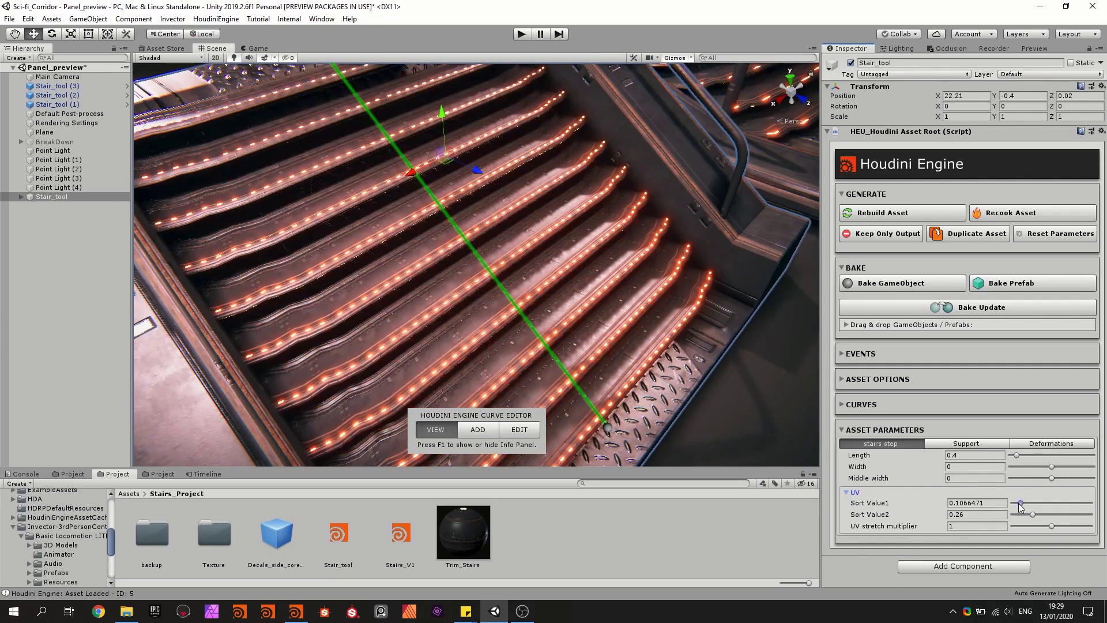
left_click_drag(1018, 507, 1018, 507)
scroll(581, 310, "down", 7)
left_click_drag(581, 310, 539, 306, "alt")
scroll(542, 309, "up", 5)
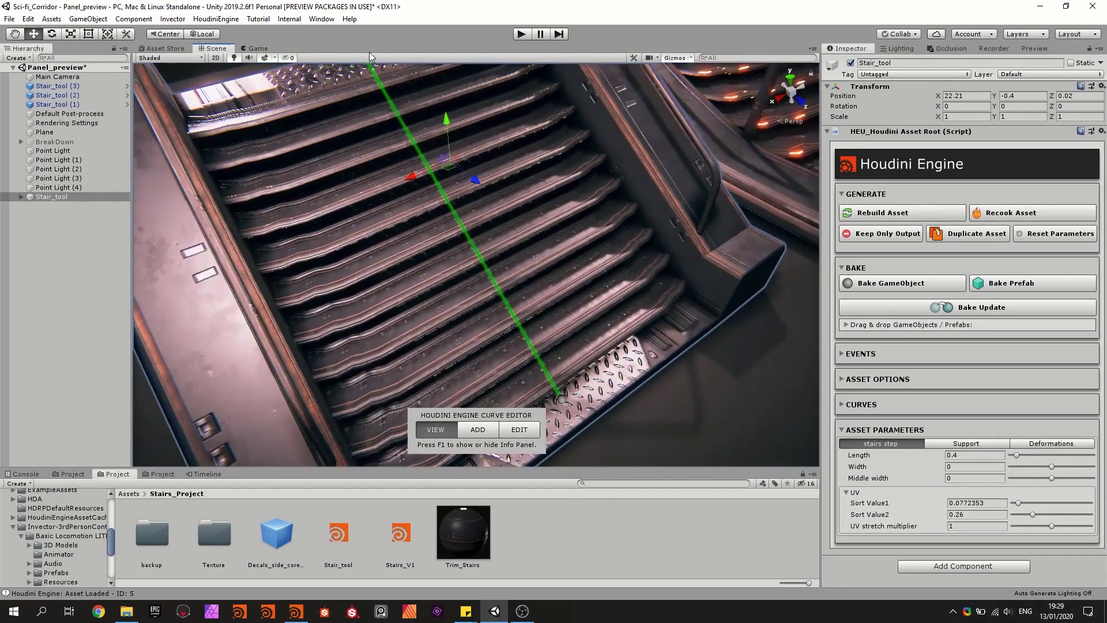
Increase the steps' UV Sort Value1 slightly to shift their trim texture
right_click_drag(481, 225, 529, 311)
key("s")
key("w")
left_click_drag(530, 311, 507, 248, "alt")
left_click_drag(1020, 502, 1023, 503)
Lower the UV stretch multiplier of the stair steps
left_click_drag(380, 224, 515, 263, "alt")
scroll(515, 262, "down", 2)
left_click_drag(1056, 526, 1016, 521)
right_click_drag(664, 315, 513, 243)
right_click_drag(447, 266, 403, 253)
left_click_drag(402, 253, 651, 362, "alt")
right_click_drag(650, 361, 658, 369)
Switch to Houdini and examine the full node network inside the Stairs subnet
key("alt+Tab")
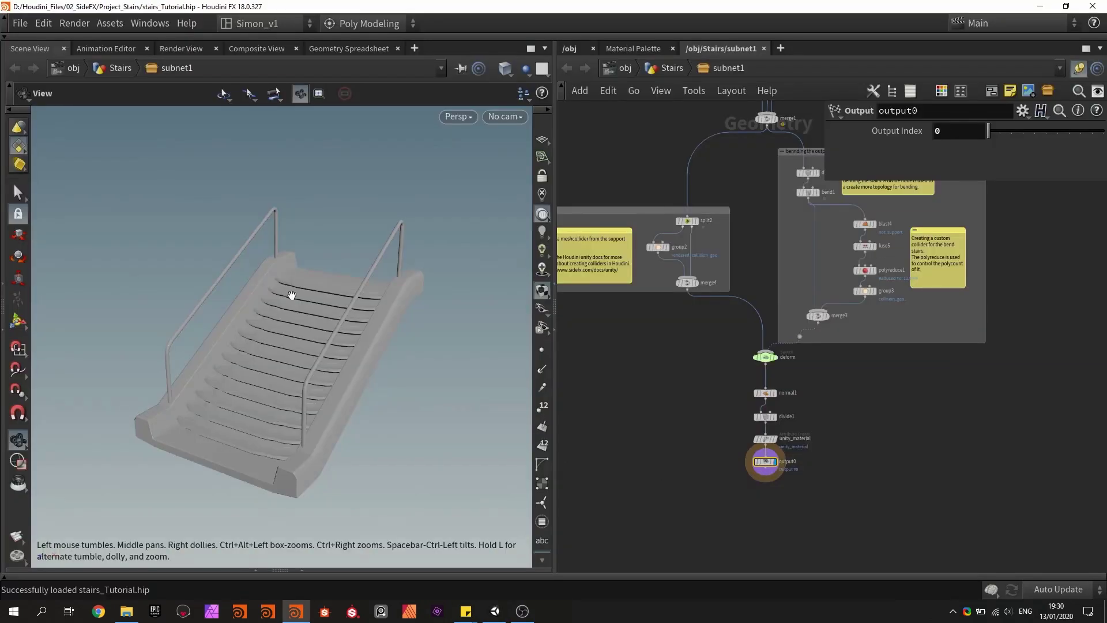
scroll(664, 344, "down", 8)
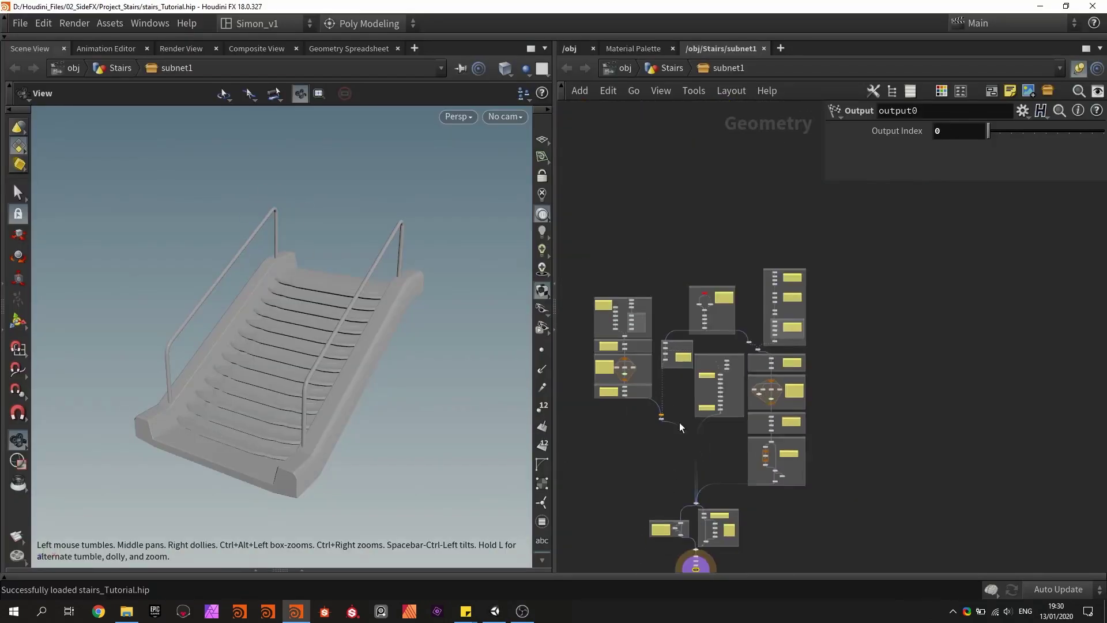
Display the BASE_curve1 node at the start of the network and show its curve parameters
scroll(702, 330, "up", 8)
left_click(699, 311)
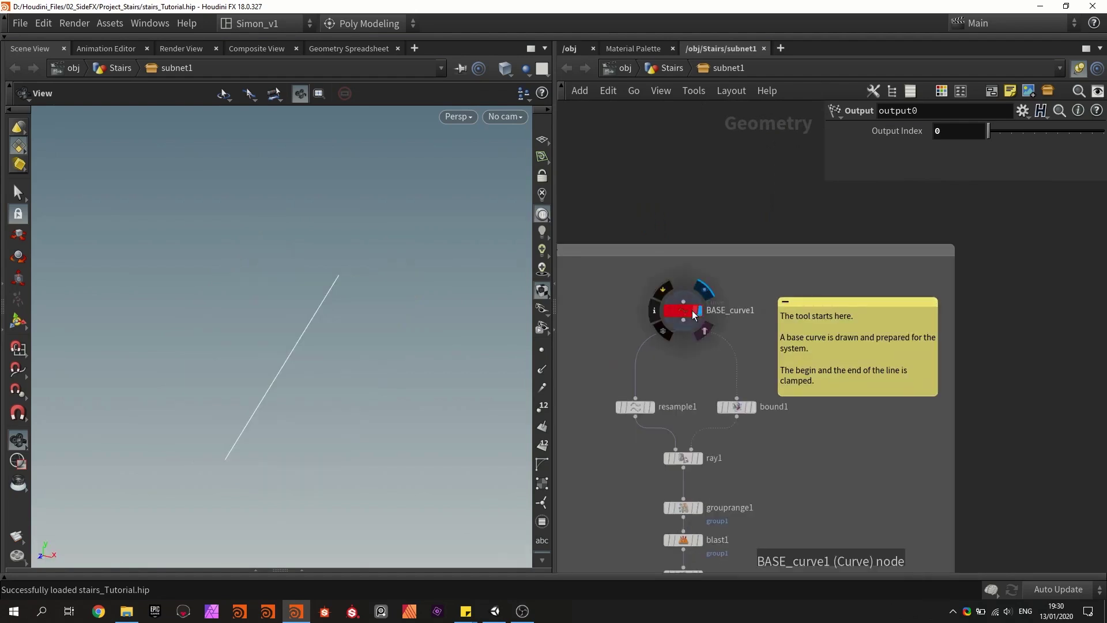
left_click(686, 312)
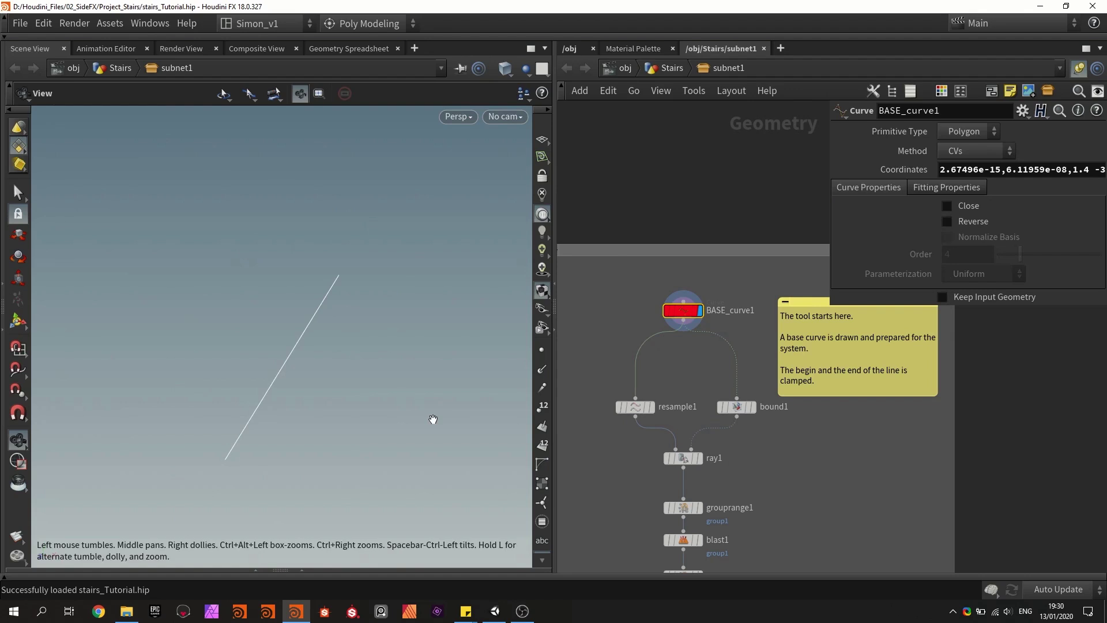
Display the Center transform node of the base curve and show its parameters
middle_click_drag(650, 487, 651, 191)
scroll(686, 317, "up", 1)
left_click(698, 319)
left_click(686, 317)
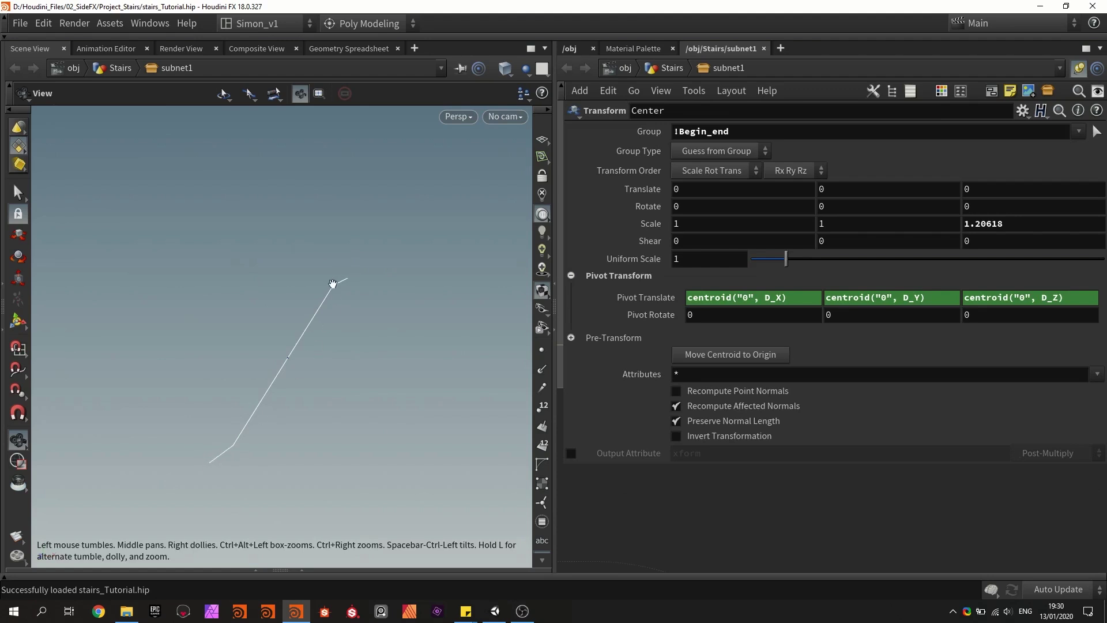
Hide the node parameters, display the sweep1 node and inspect the swept stair body
key("p")
scroll(867, 331, "up", 2)
left_click(863, 327)
left_click(847, 335)
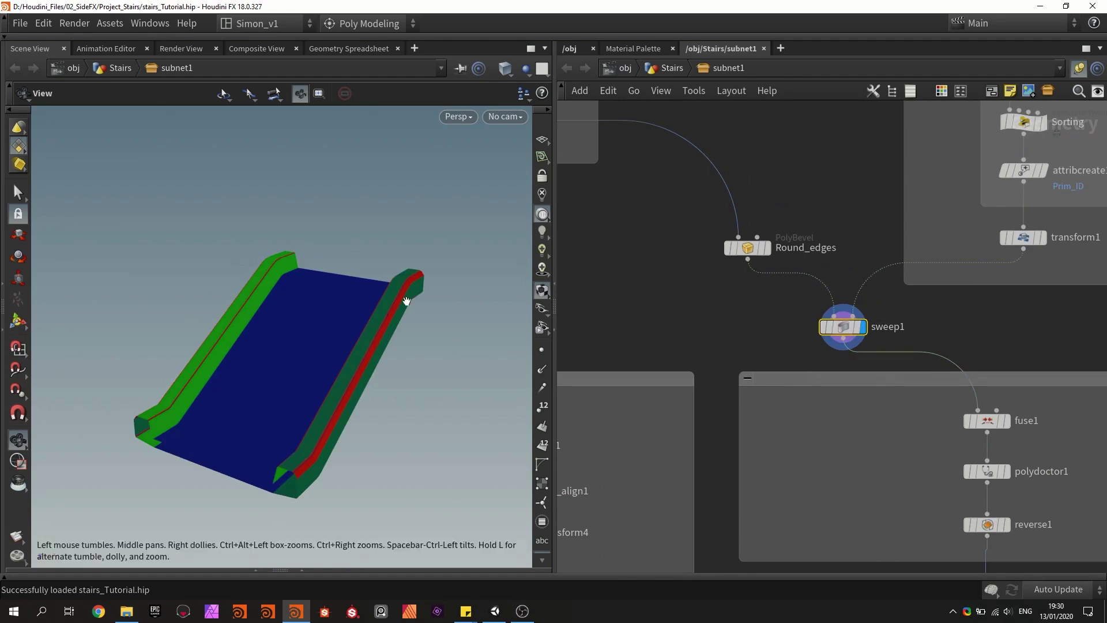
left_click_drag(279, 297, 292, 312)
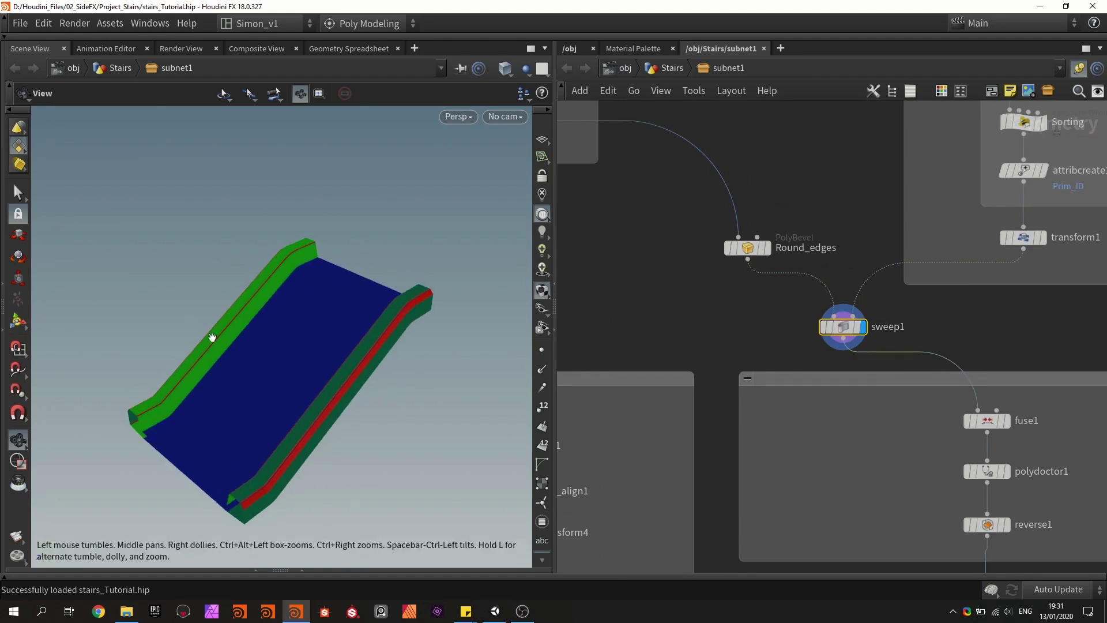
Display the reverse1 node of the sweep clean-up section and inspect the stair body's coloured pieces from several angles
middle_click_drag(766, 340, 692, 289)
middle_click_drag(745, 411, 695, 295)
middle_click_drag(712, 353, 694, 284)
left_click(820, 266)
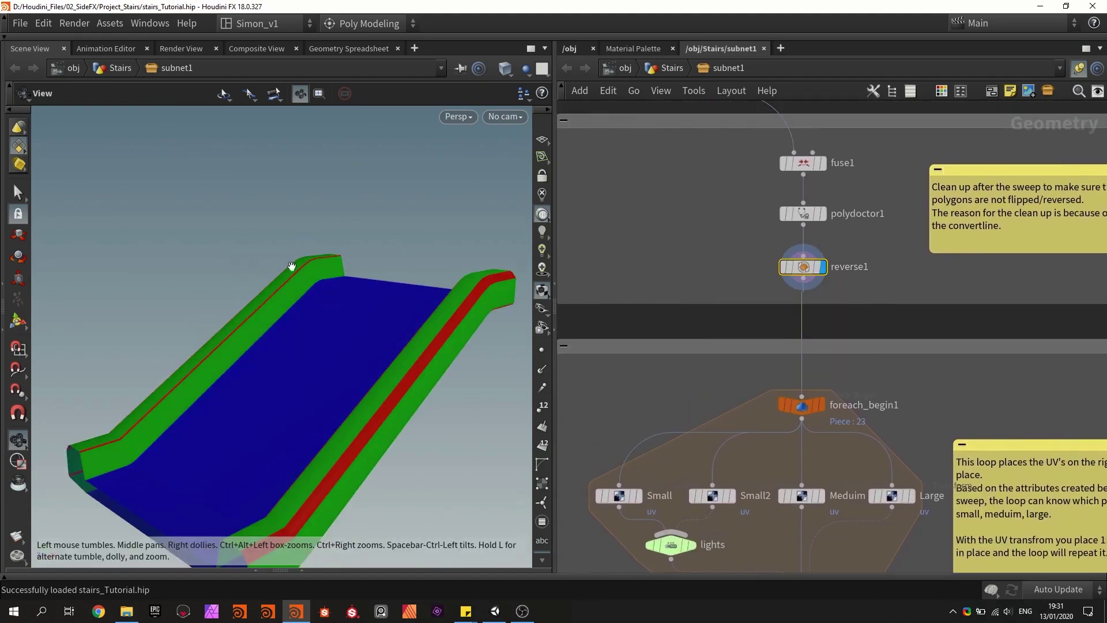
mouse_move(419, 365)
left_mouse_down()
mouse_move(481, 358)
mouse_move(419, 360)
left_mouse_up()
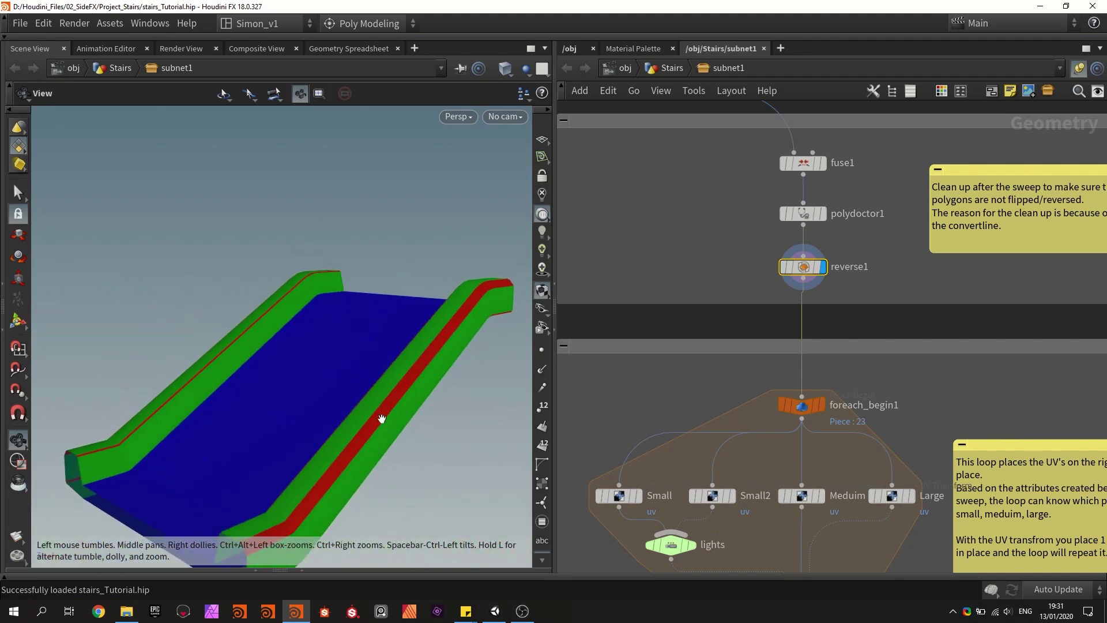
left_click_drag(412, 374, 422, 318)
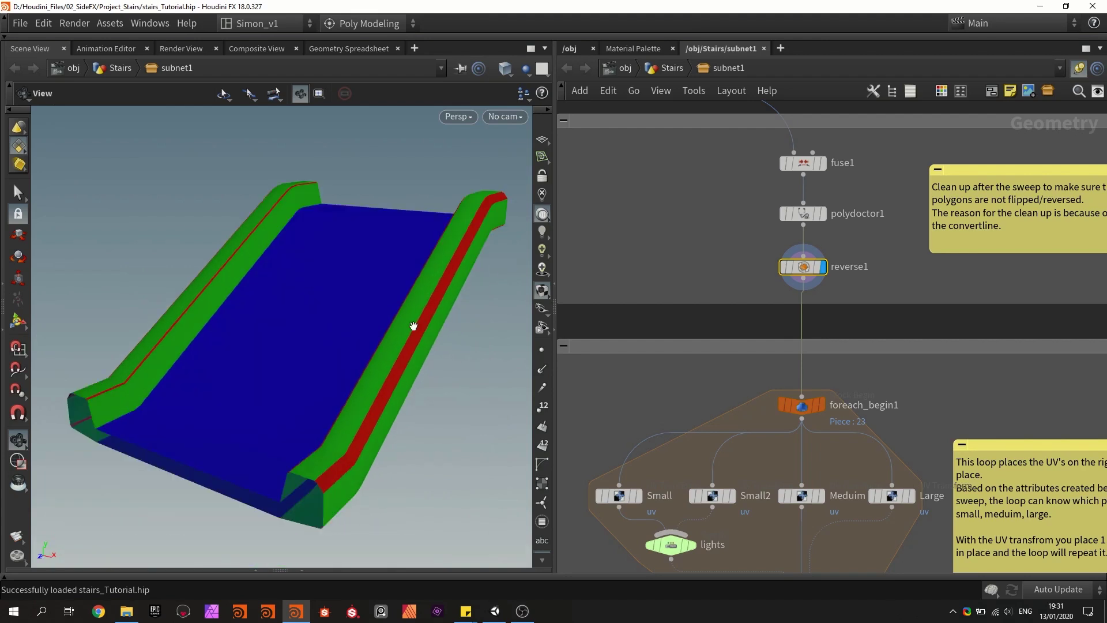
left_click_drag(414, 326, 419, 316)
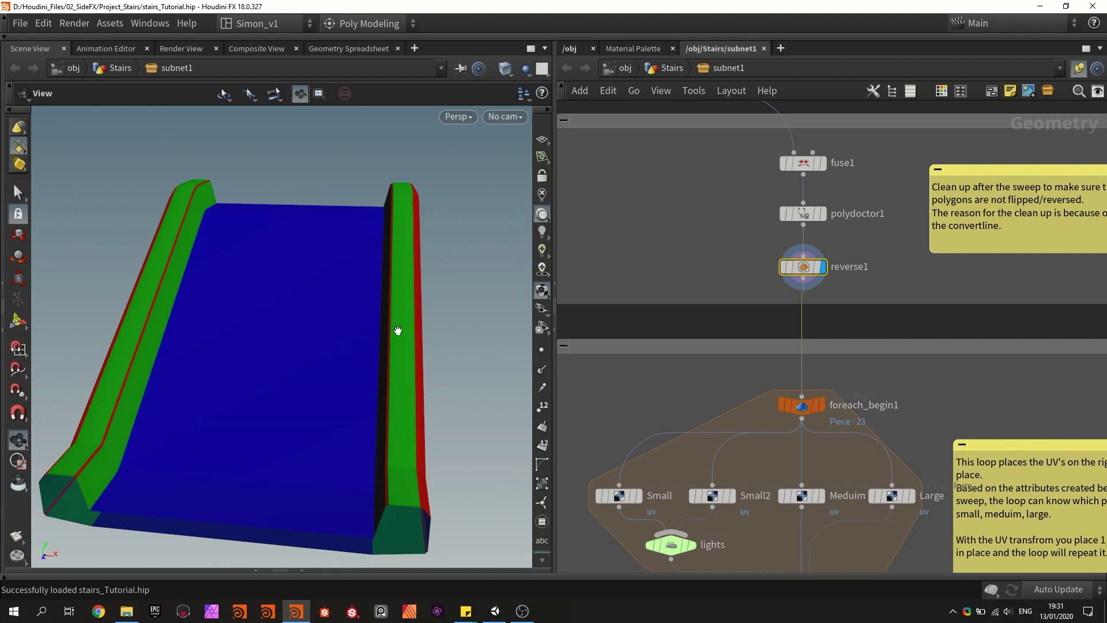
left_click_drag(327, 340, 375, 398)
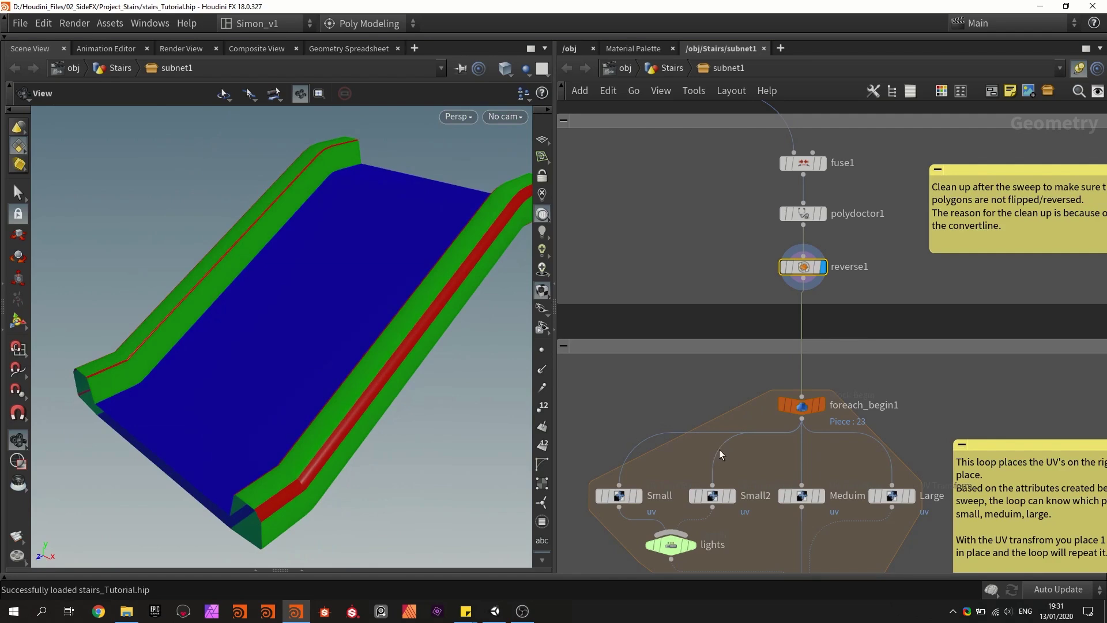
Display the Small node of the UV placement loop and view its shell over the trim texture in UV space
middle_click_drag(718, 448, 674, 225)
scroll(718, 424, "down", 1)
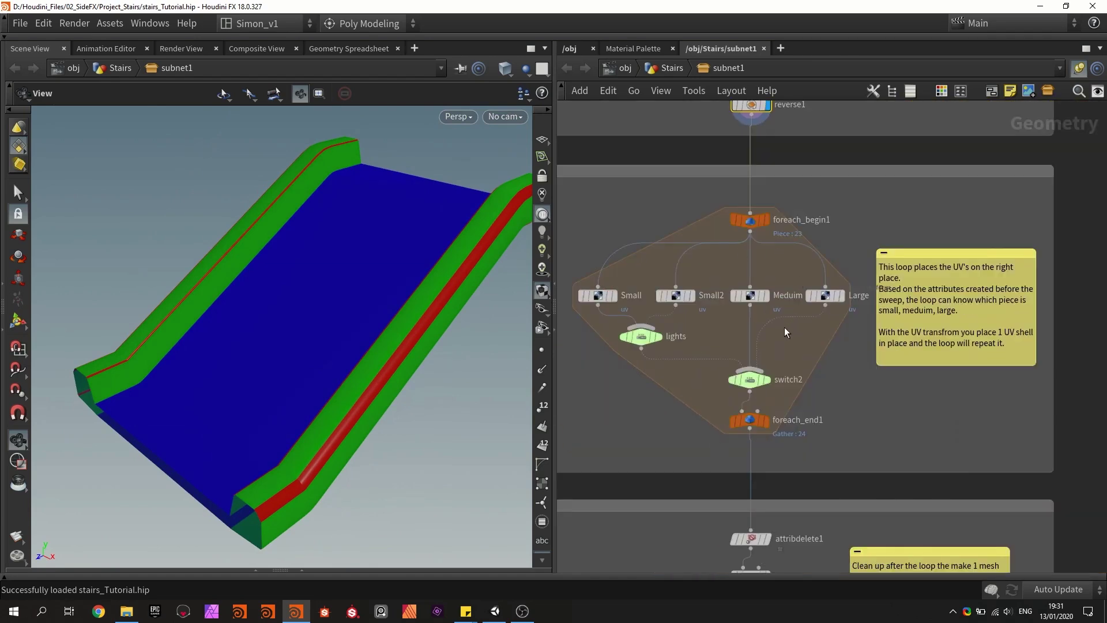
scroll(783, 329, "down", 1)
scroll(756, 404, "up", 1)
mouse_move(699, 283)
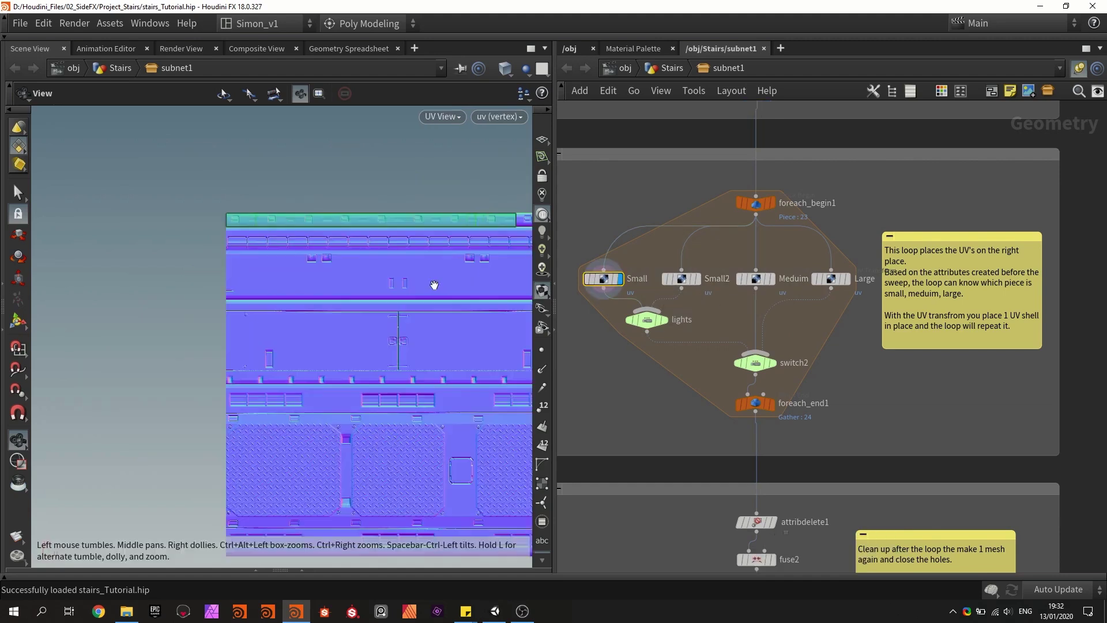
middle_click_drag(433, 286, 376, 254)
scroll(376, 255, "down", 1)
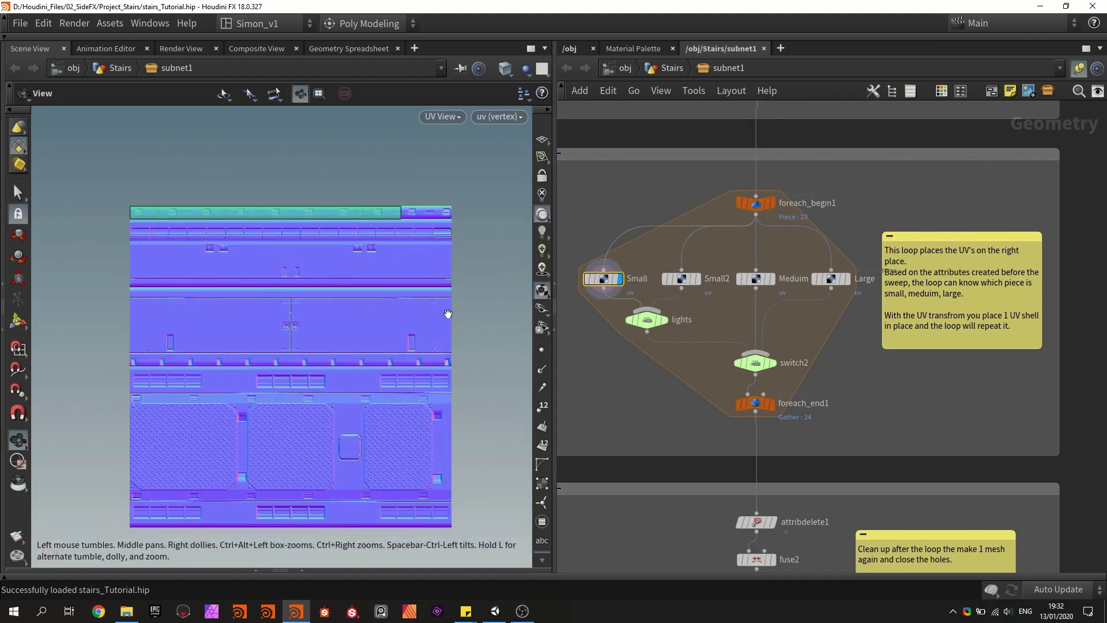
Display the Meduim and Large UV nodes in turn to compare their shell placement on the trim texture
left_click(772, 279)
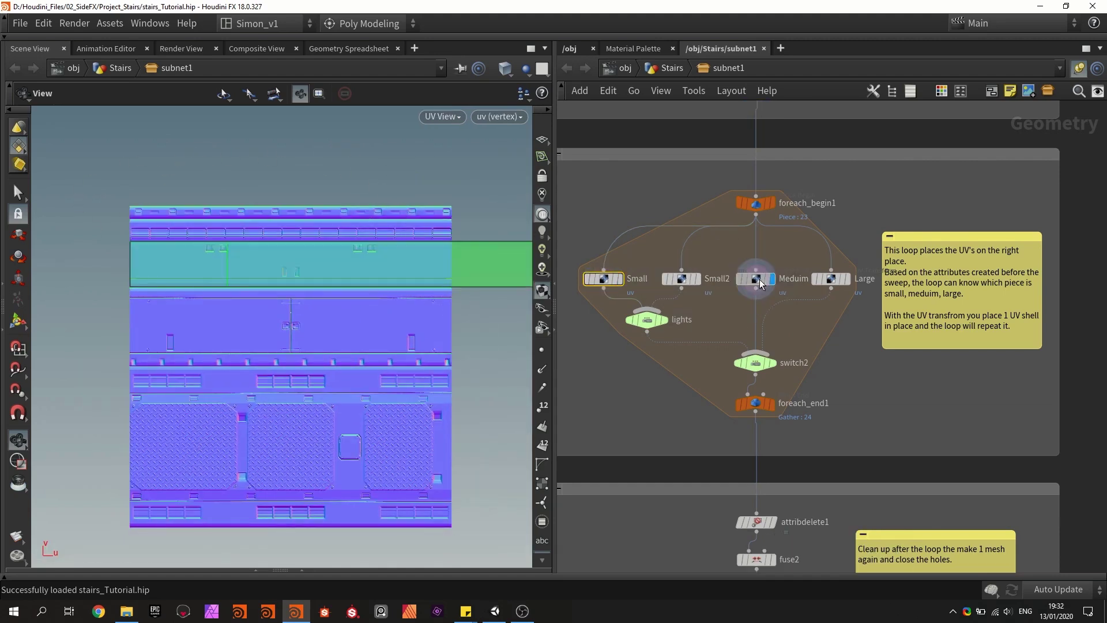
left_click(846, 280)
middle_click_drag(324, 297, 288, 198)
scroll(289, 198, "down", 1)
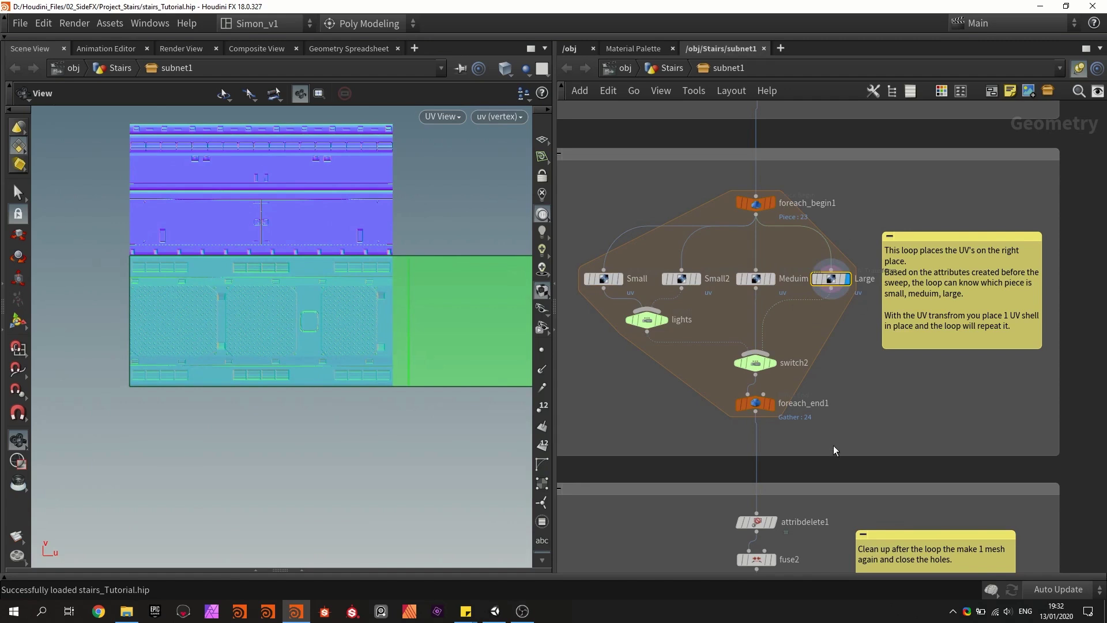
Display foreach_end1 to view all placed UV shells, then return to the perspective view
mouse_move(772, 402)
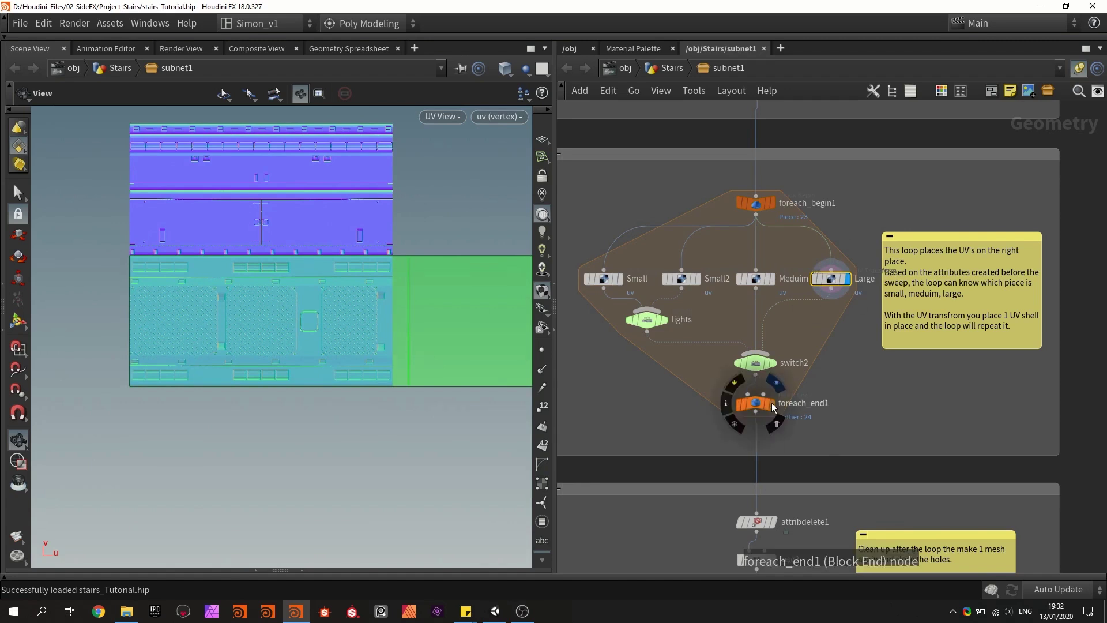
left_click(772, 403)
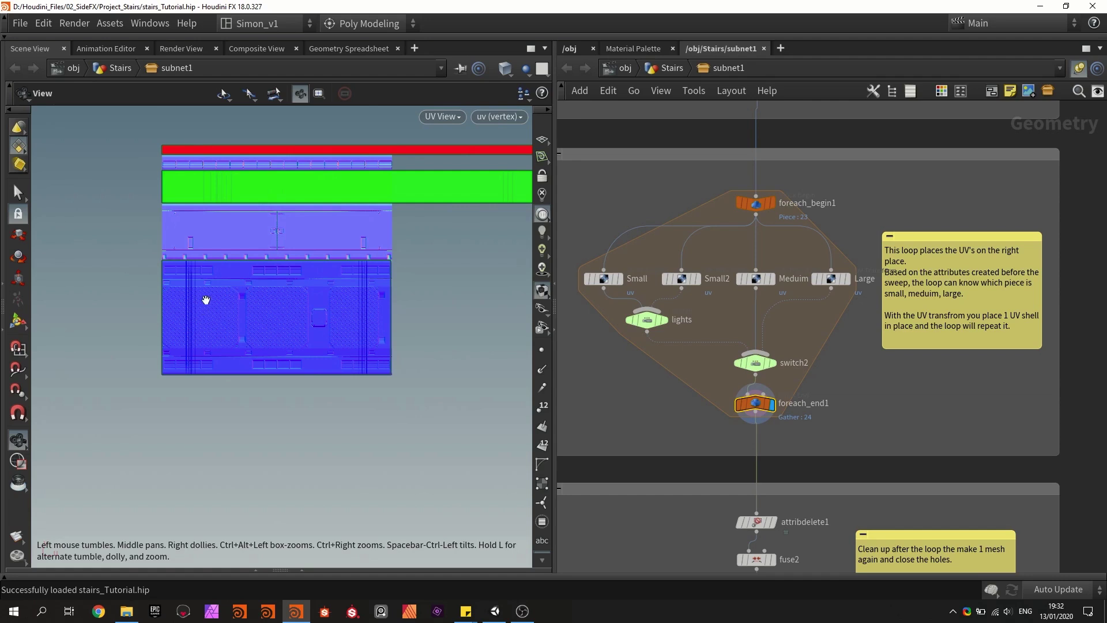
key("space+1")
scroll(635, 371, "down", 3)
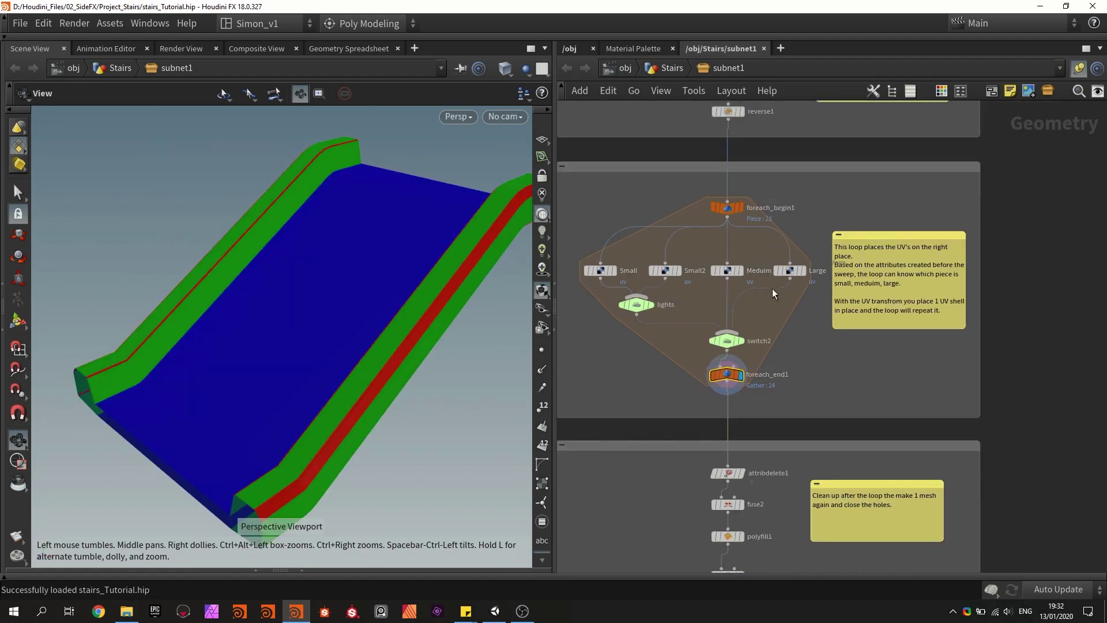
Display foreach_end3 in the step-building branch and inspect the single stair step from different angles
scroll(747, 272, "down", 3)
left_click_drag(316, 291, 349, 215)
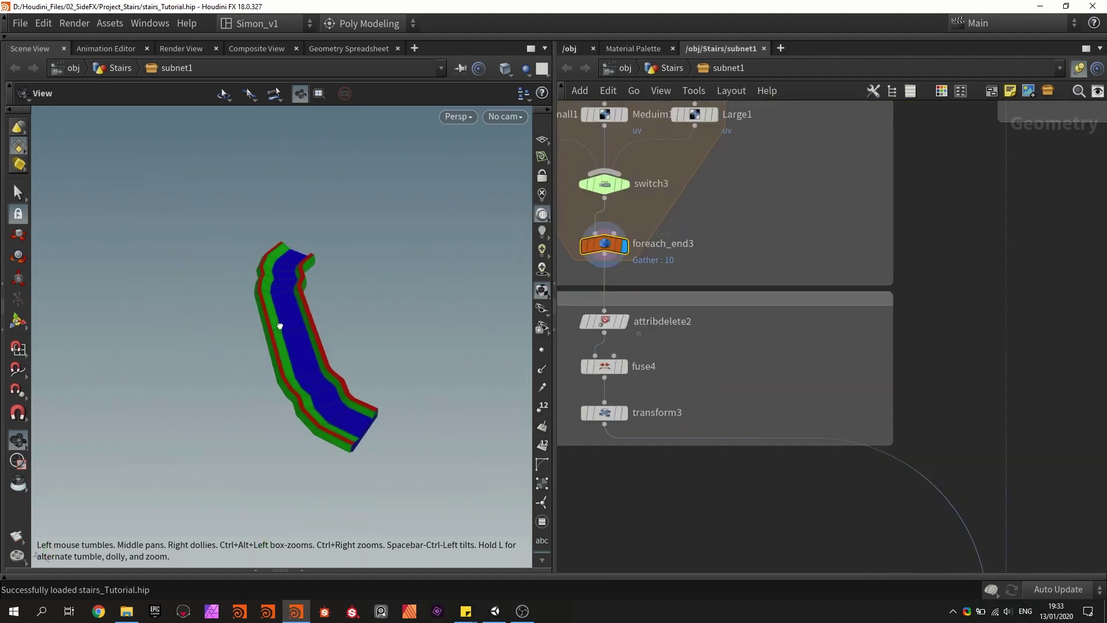
left_click_drag(285, 323, 302, 324)
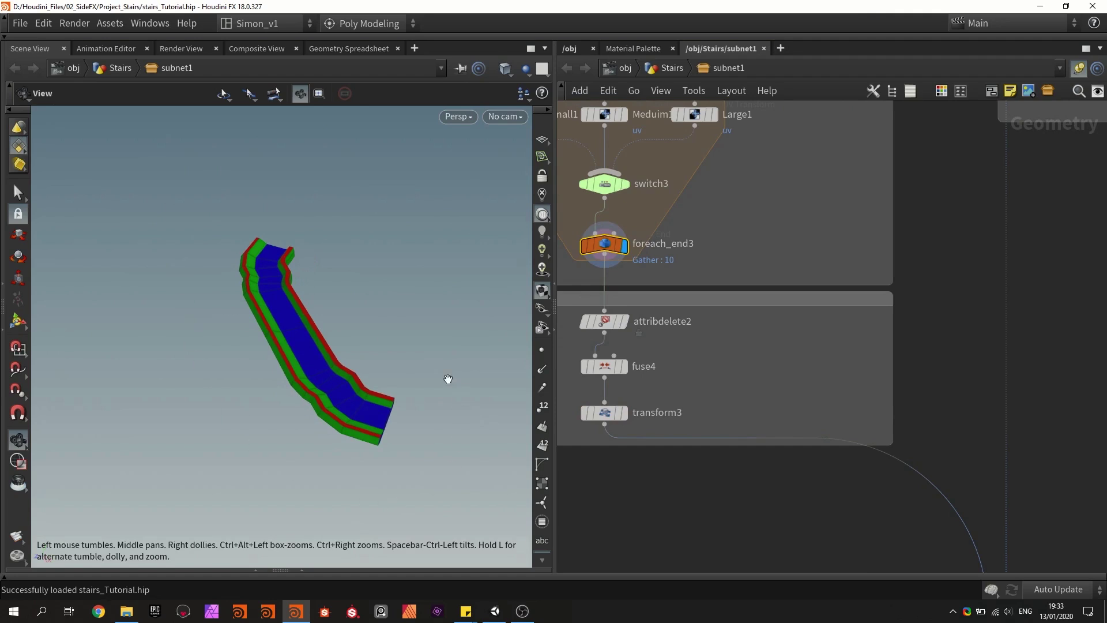
scroll(645, 195, "down", 3)
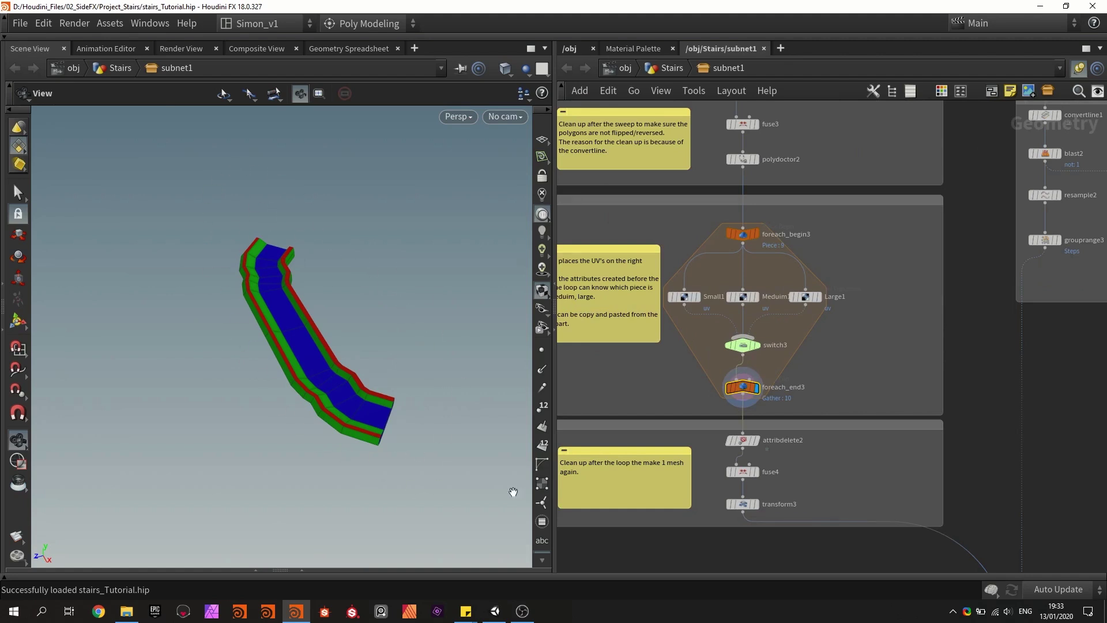
Display the group1 node below copytopoints1 and inspect the steps copied along the curve
middle_click_drag(832, 426, 685, 255)
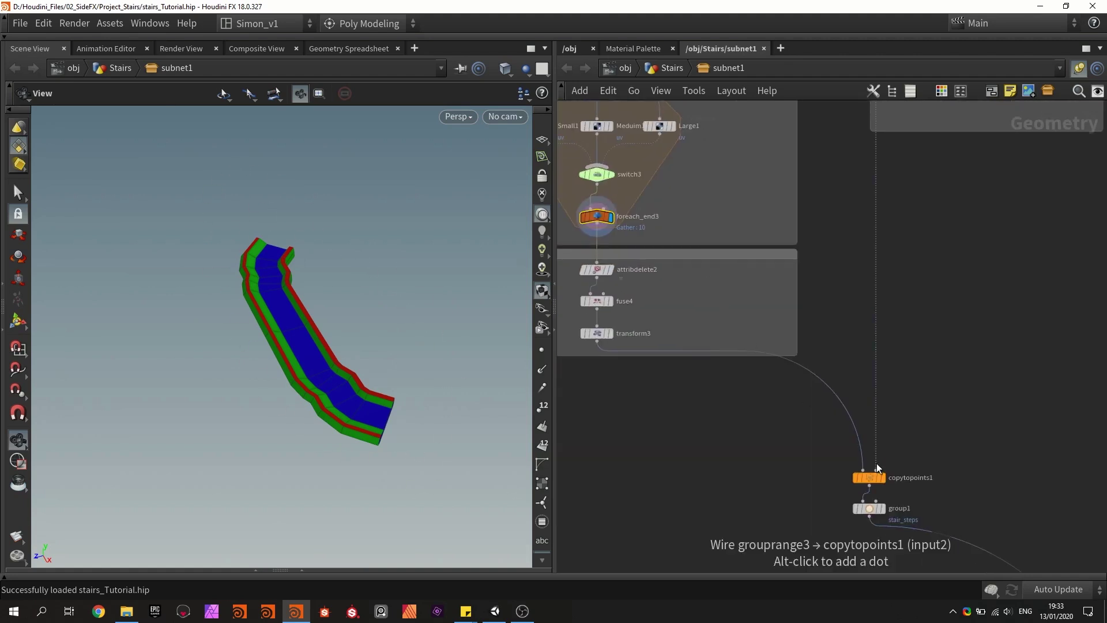
left_click(885, 510)
left_click_drag(497, 383, 340, 254)
scroll(865, 367, "down", 5)
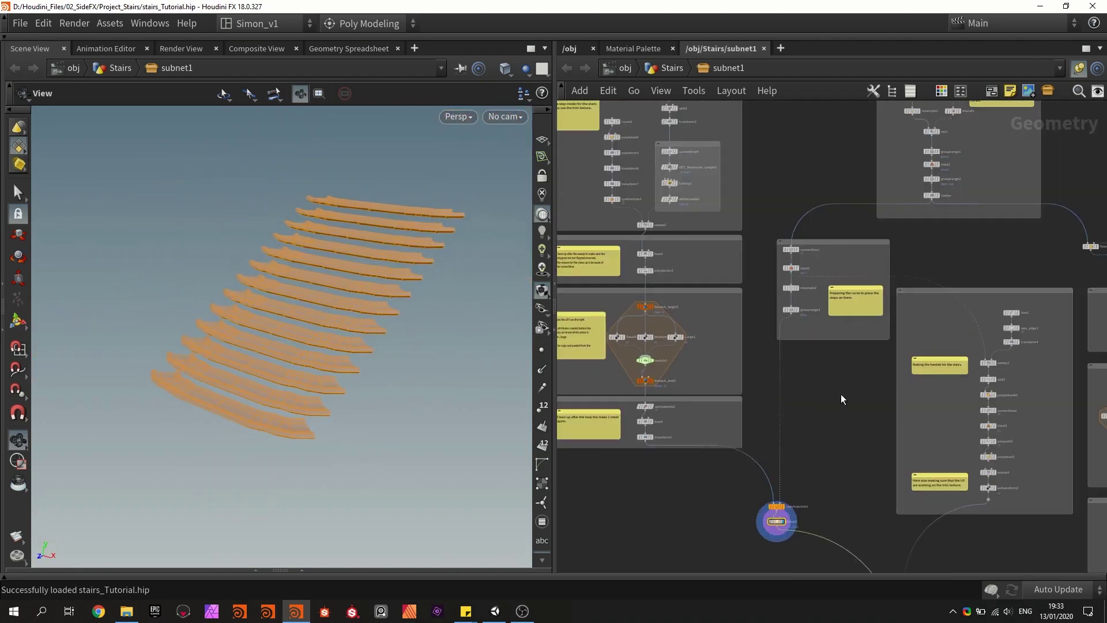
Follow the steps branch down the network and display the combined stairs at the merge1 node
middle_click_drag(831, 406, 746, 221)
middle_click_drag(774, 358, 743, 258)
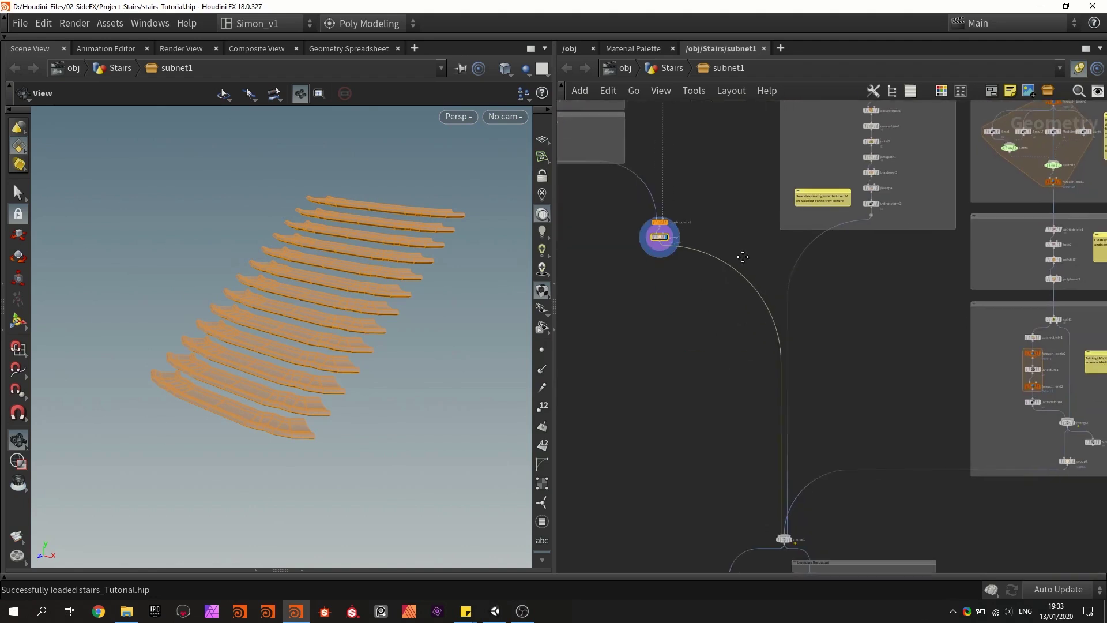
middle_click_drag(722, 372, 706, 267)
scroll(793, 499, "up", 3)
left_click(776, 432)
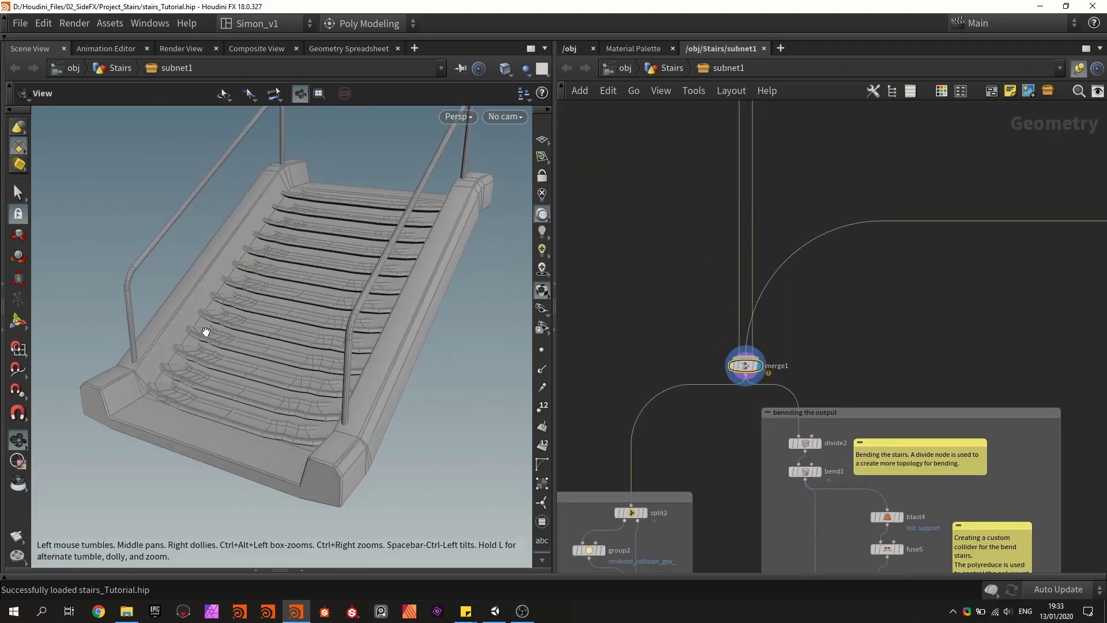
Display the sweep4 node of the handrail branch and inspect the two handrails
middle_click_drag(650, 267, 704, 413)
left_click(783, 328)
left_click_drag(452, 265, 397, 262)
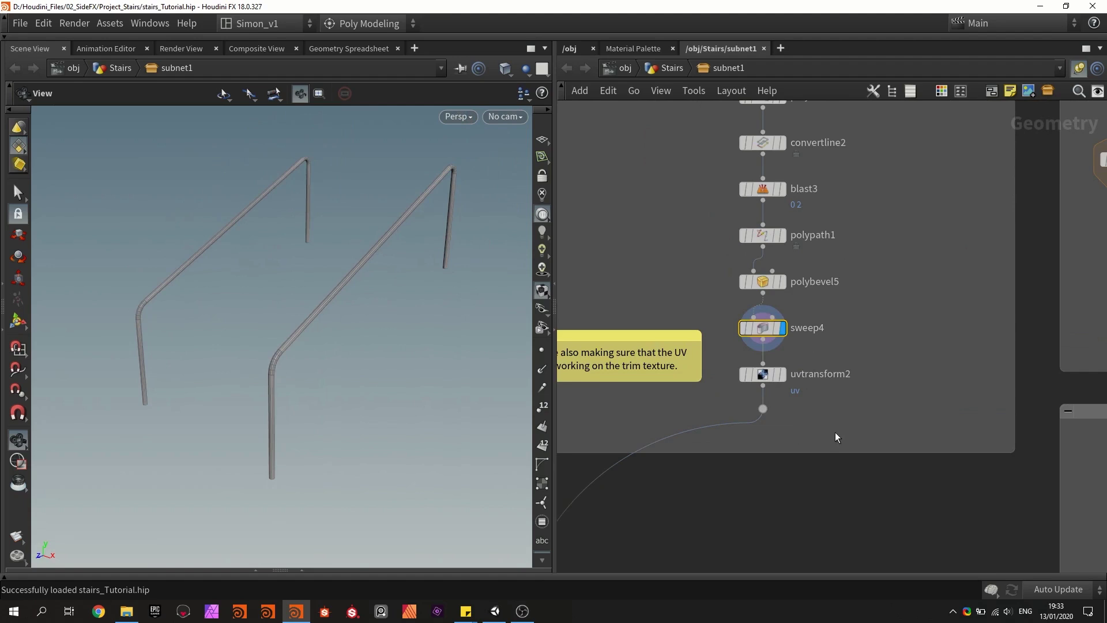
mouse_move(763, 330)
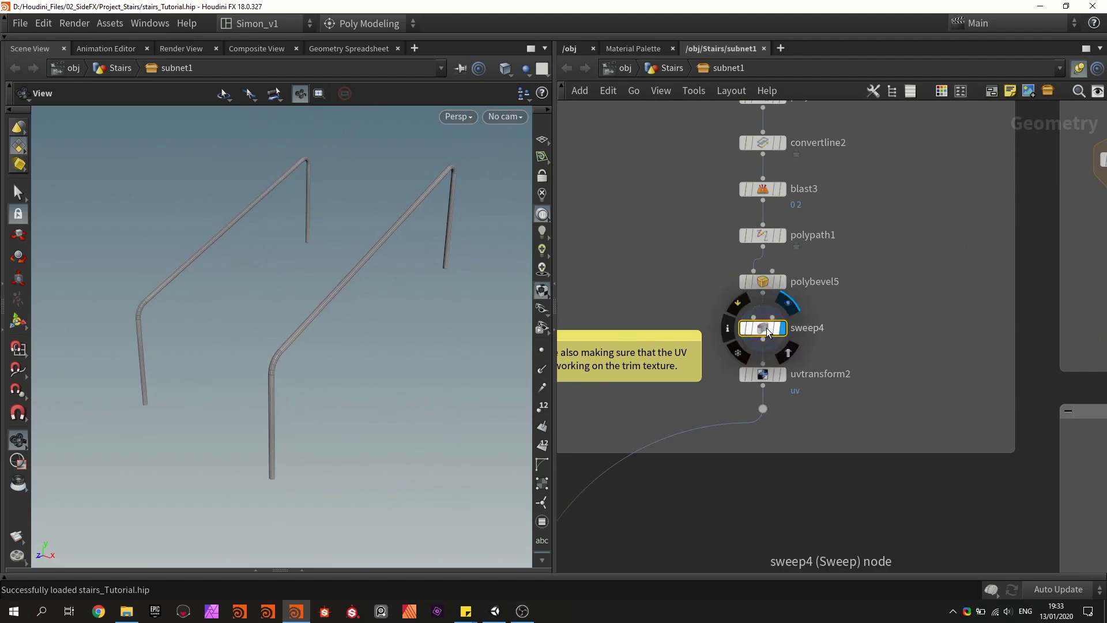
left_click_drag(413, 268, 405, 255)
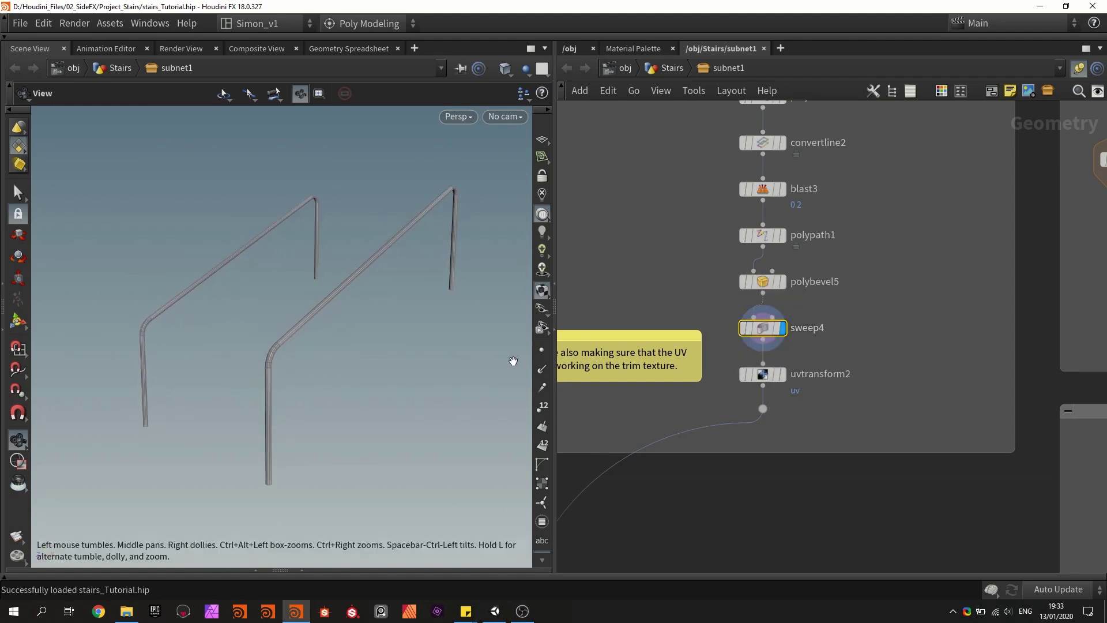
Display merge1 followed by the bend1 node, and inspect the bent stairs from several angles
middle_click_drag(682, 421, 691, 410)
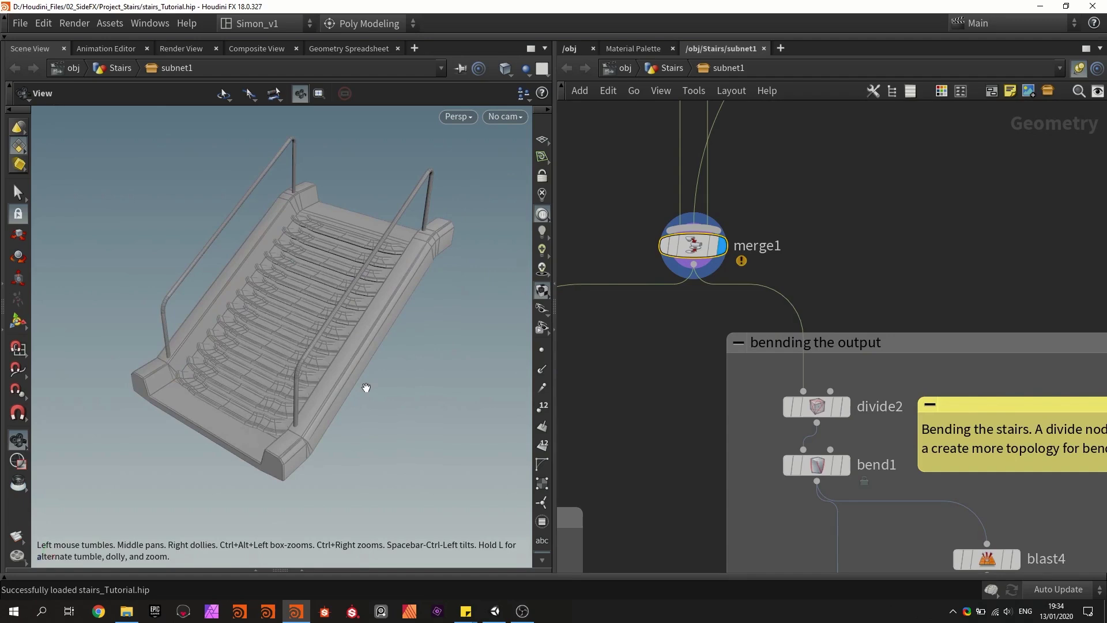
left_click(846, 466)
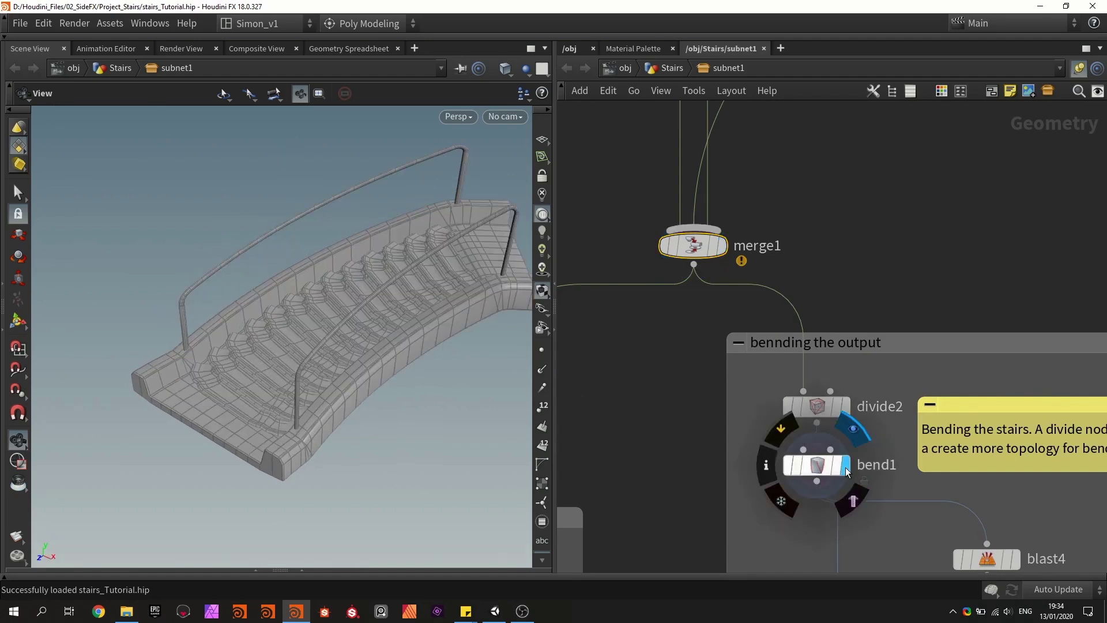
left_click(823, 472)
middle_click_drag(747, 478, 680, 285)
scroll(679, 285, "down", 3)
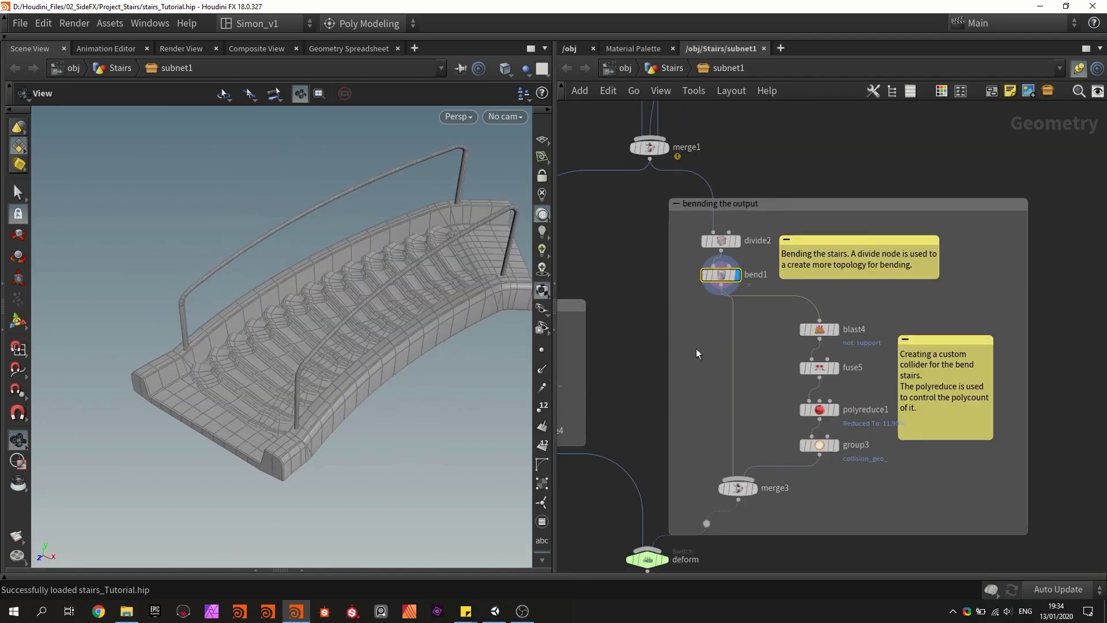
left_click_drag(404, 340, 334, 430)
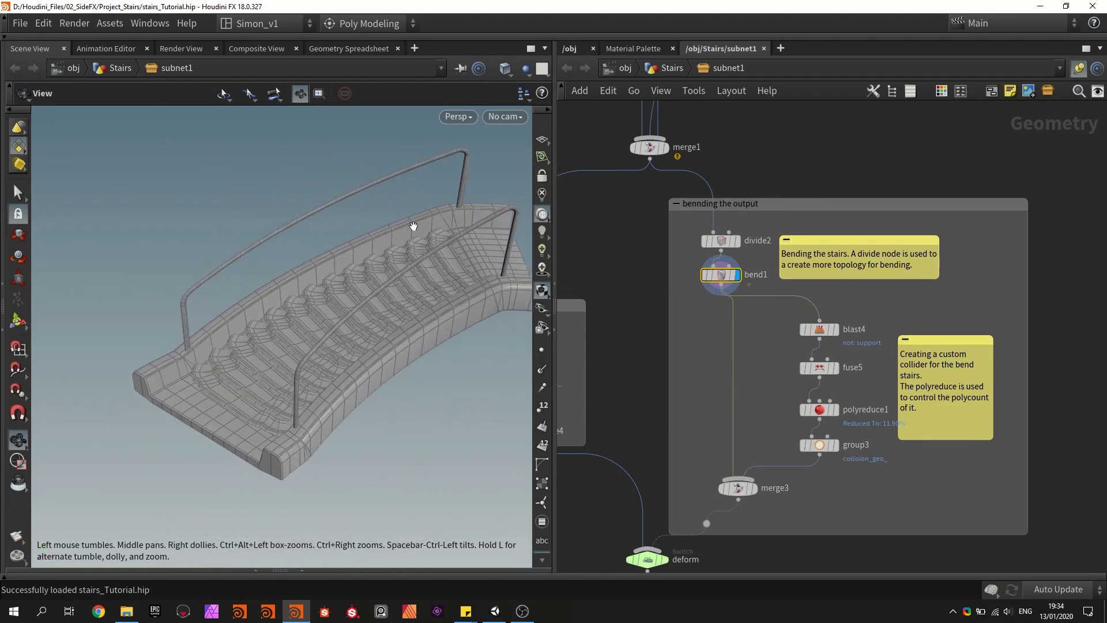
left_click_drag(406, 315, 395, 313)
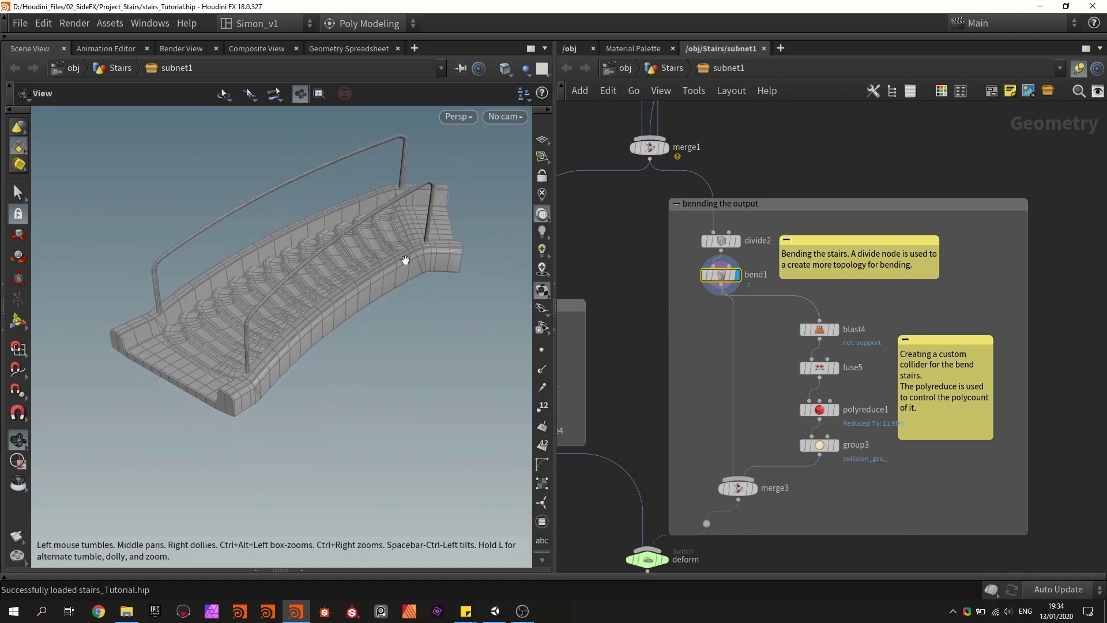
left_click_drag(366, 280, 358, 230)
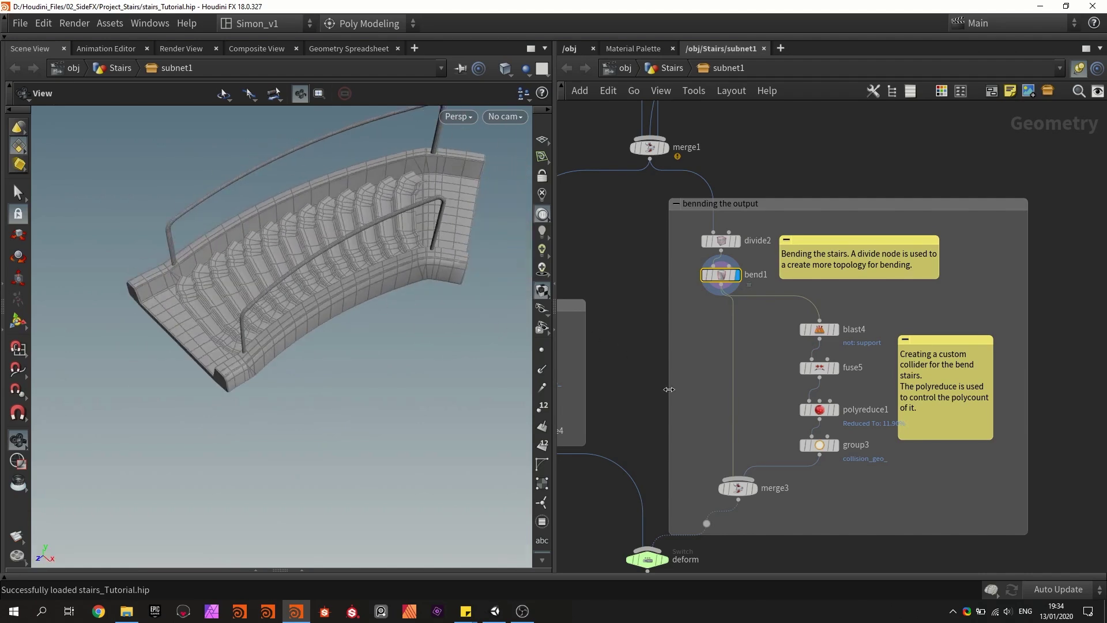
Display the group3 node to view the custom collider for the bent stairs
middle_click_drag(679, 401, 639, 327)
scroll(799, 379, "up", 2)
left_click(799, 367)
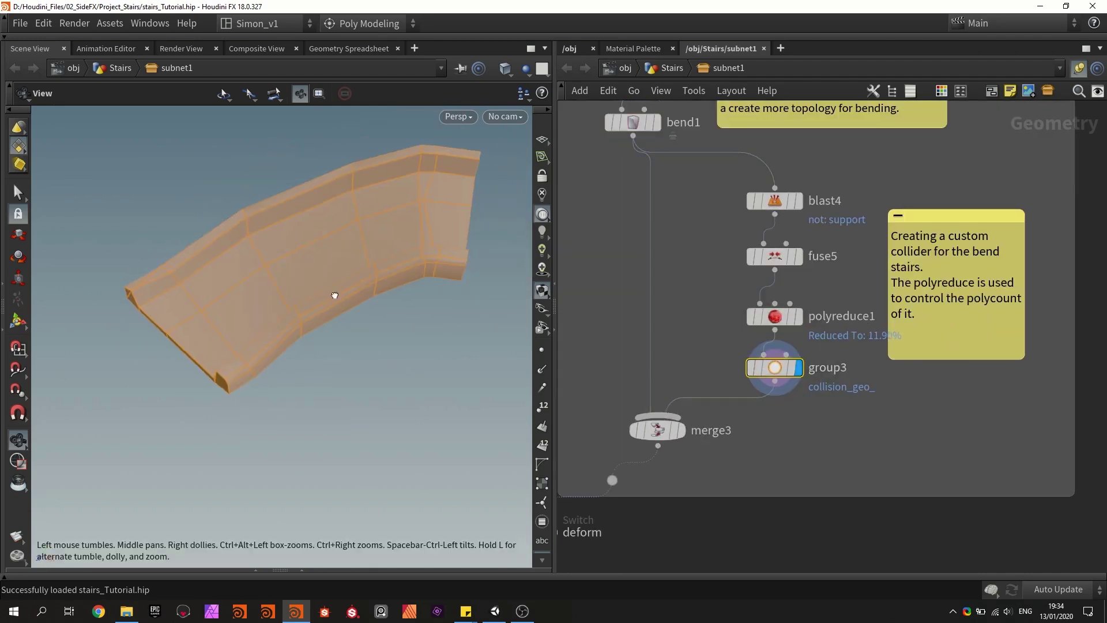
Inspect the custom collider from several angles, and display the bend1 node to compare it with the full bent stairs
mouse_move(346, 291)
left_mouse_down()
mouse_move(438, 268)
mouse_move(388, 257)
mouse_move(367, 289)
left_mouse_up()
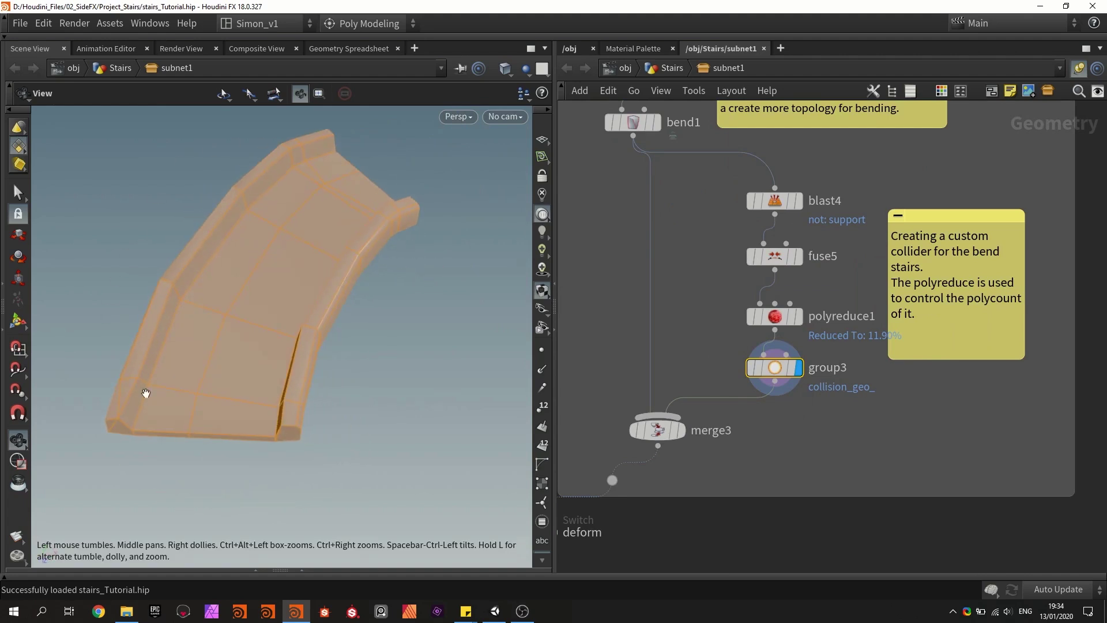
left_click_drag(346, 258, 325, 244)
left_click_drag(371, 348, 460, 325)
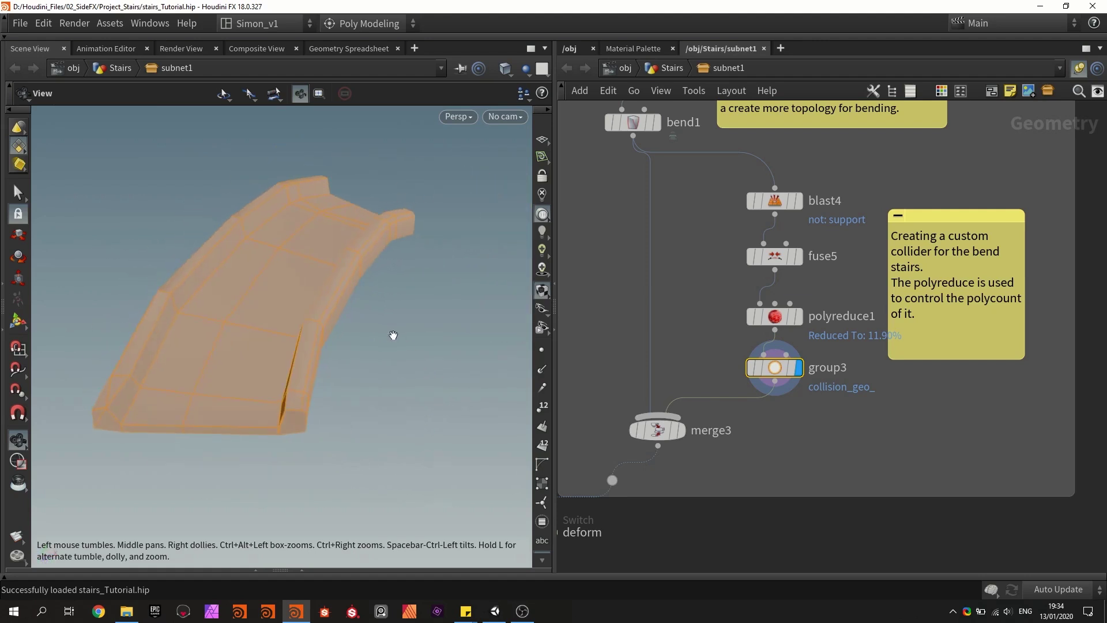
left_click(655, 122)
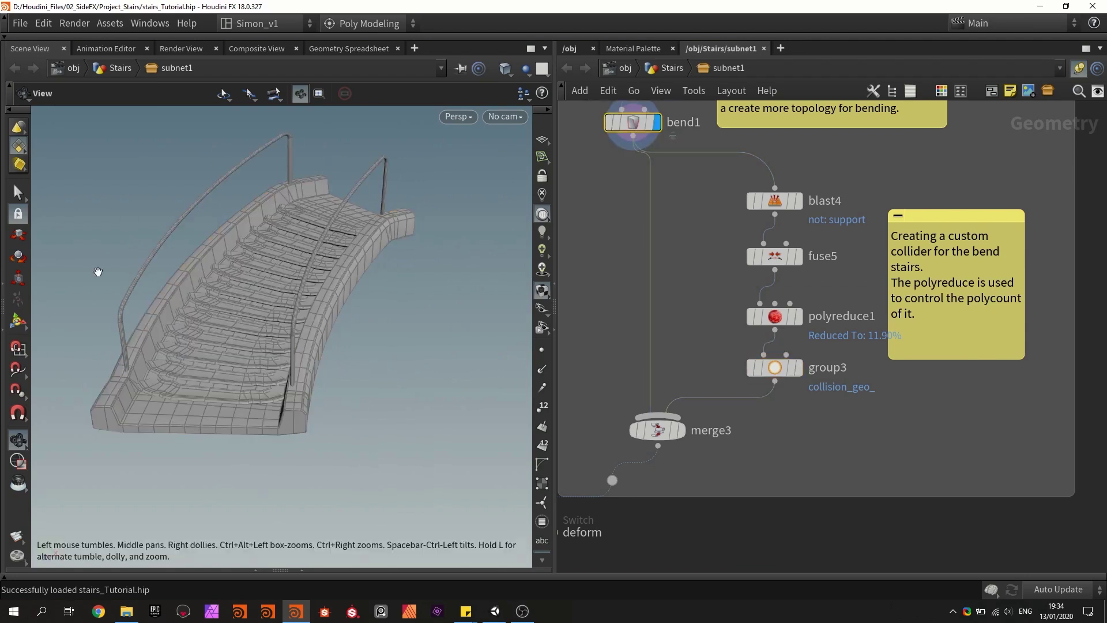
Follow the network past the deform switch and display the output0 node in smooth shading without wireframe lines
middle_click_drag(623, 408, 675, 332)
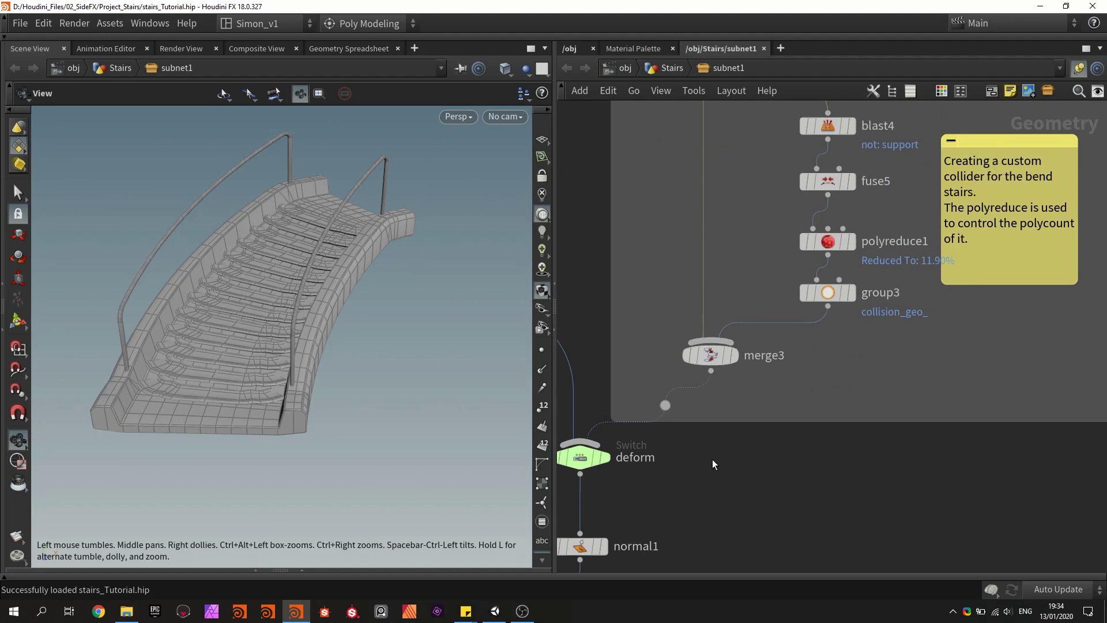
middle_click_drag(712, 460, 720, 344)
scroll(719, 344, "down", 3)
middle_click_drag(724, 407, 768, 343)
left_click(688, 468)
key("w")
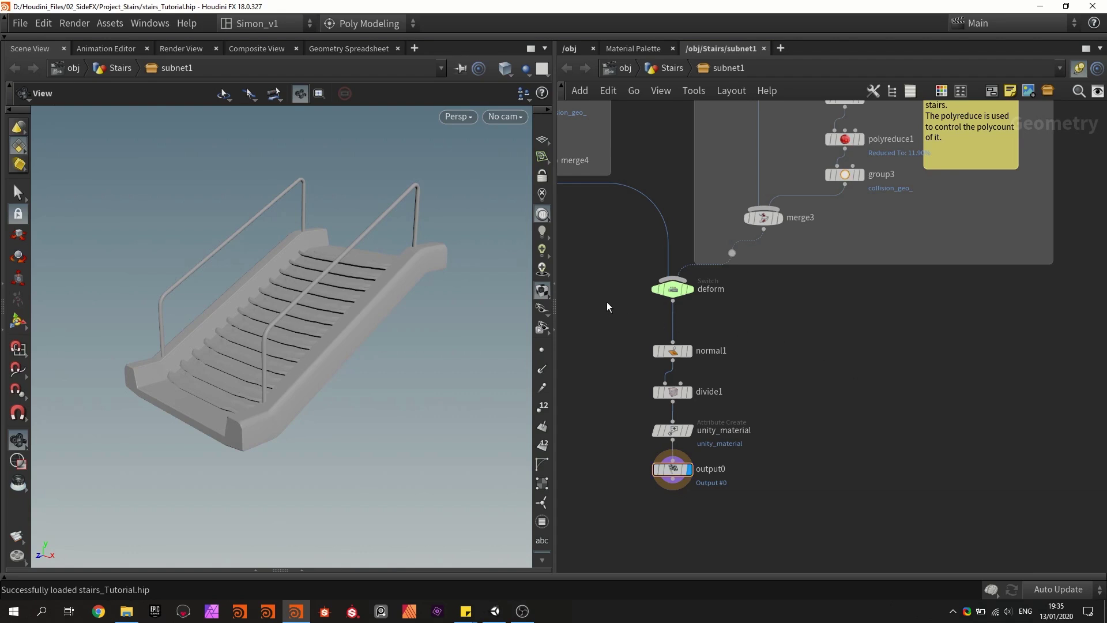
Reveal the tool shelves and add the SideFX Labs shelf to them
left_click(496, 36)
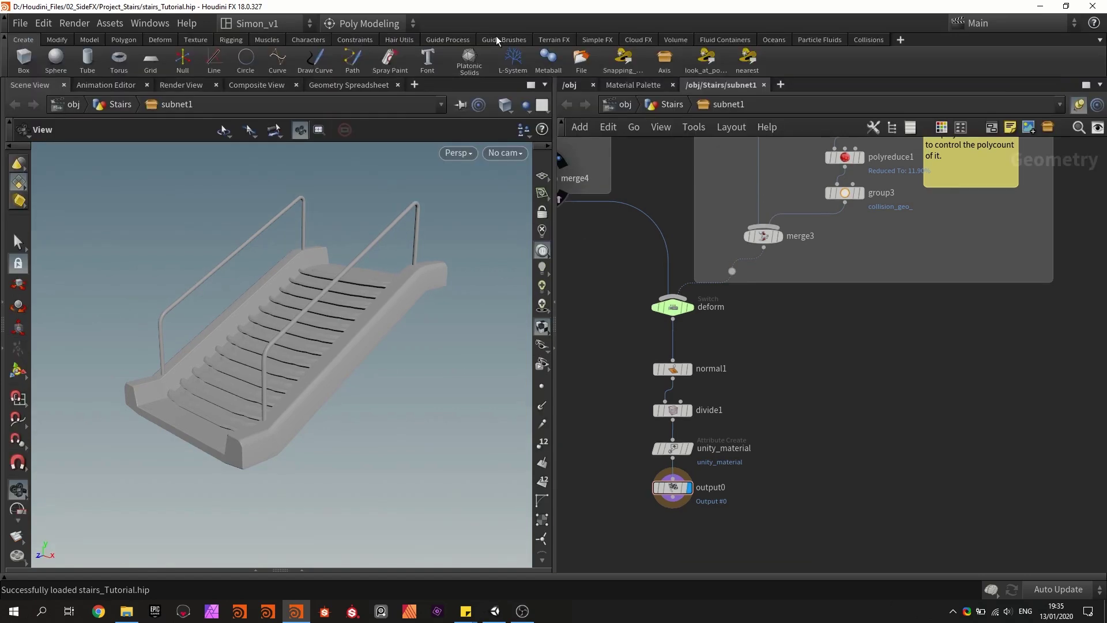
left_click(900, 40)
mouse_move(917, 98)
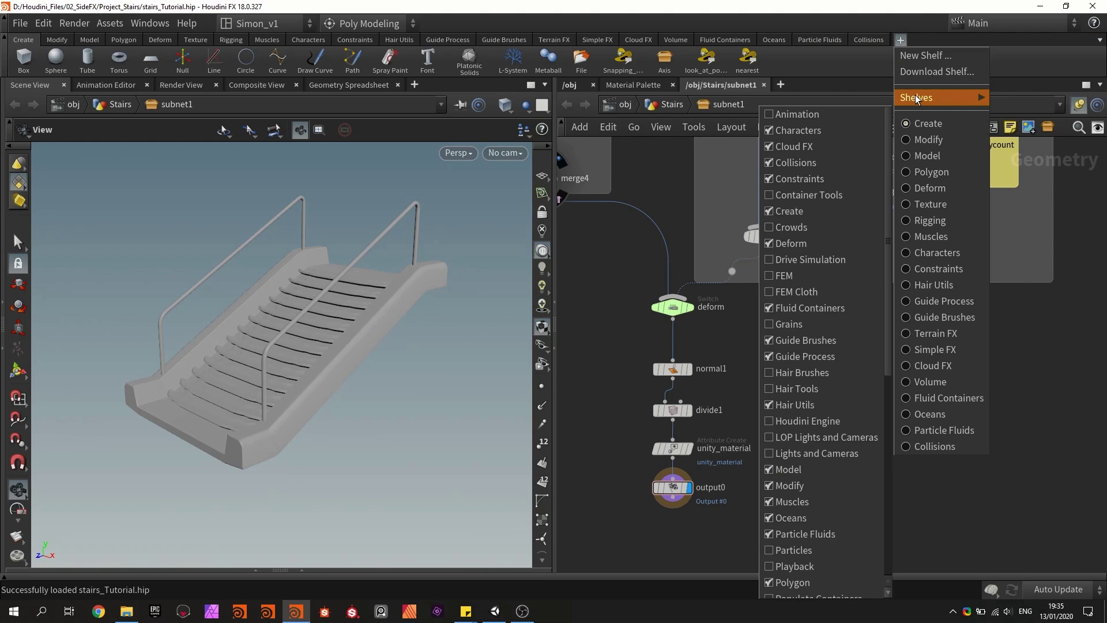
scroll(828, 399, "down", 5)
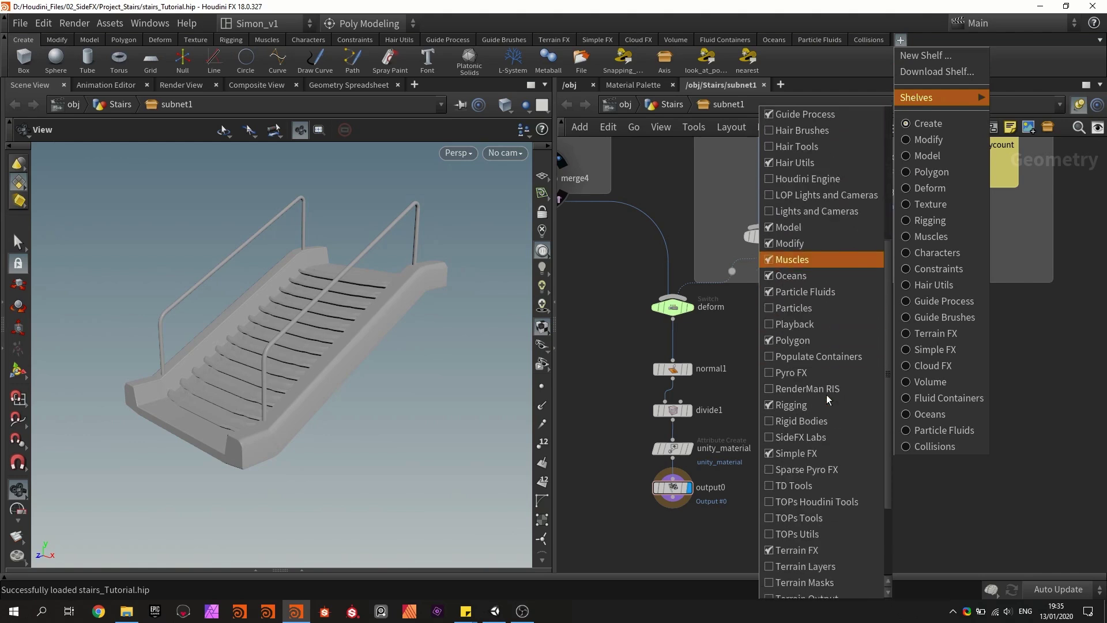
scroll(828, 399, "down", 4)
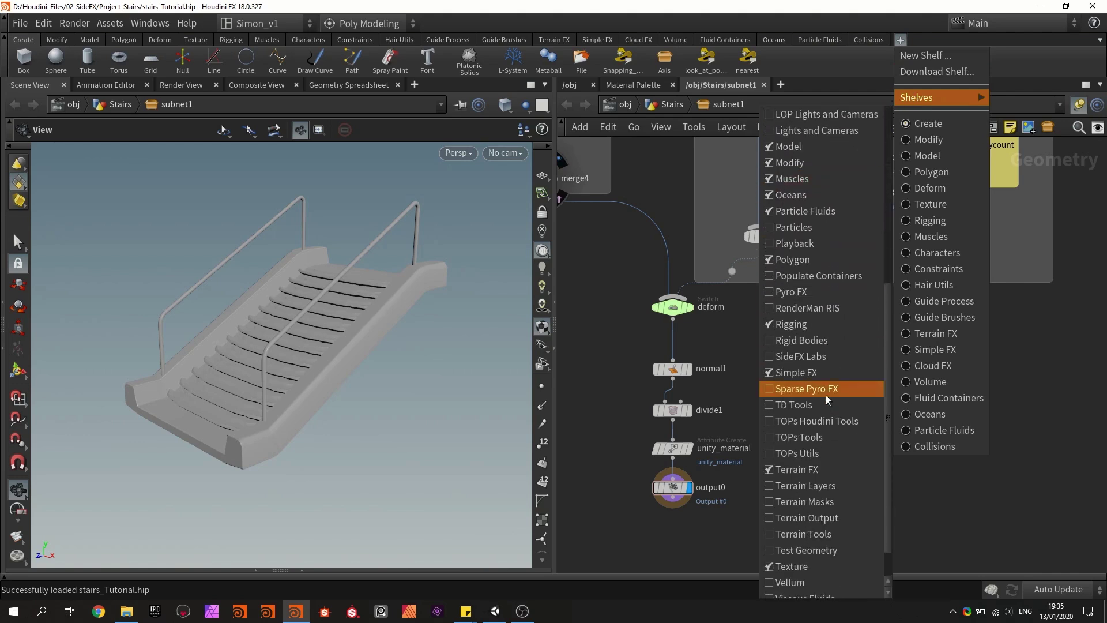
left_click(784, 358)
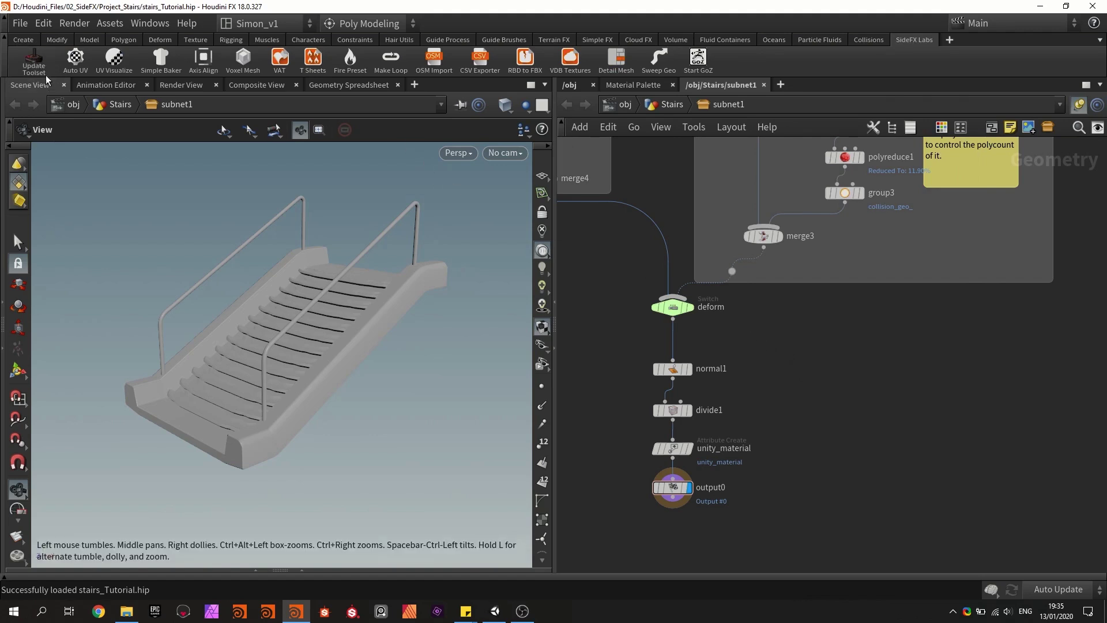
View the final stairs from another angle and switch to the Panel_preview scene in Unity
mouse_move(380, 350)
left_mouse_down()
mouse_move(299, 356)
mouse_move(389, 354)
mouse_move(376, 362)
mouse_move(385, 366)
left_mouse_up()
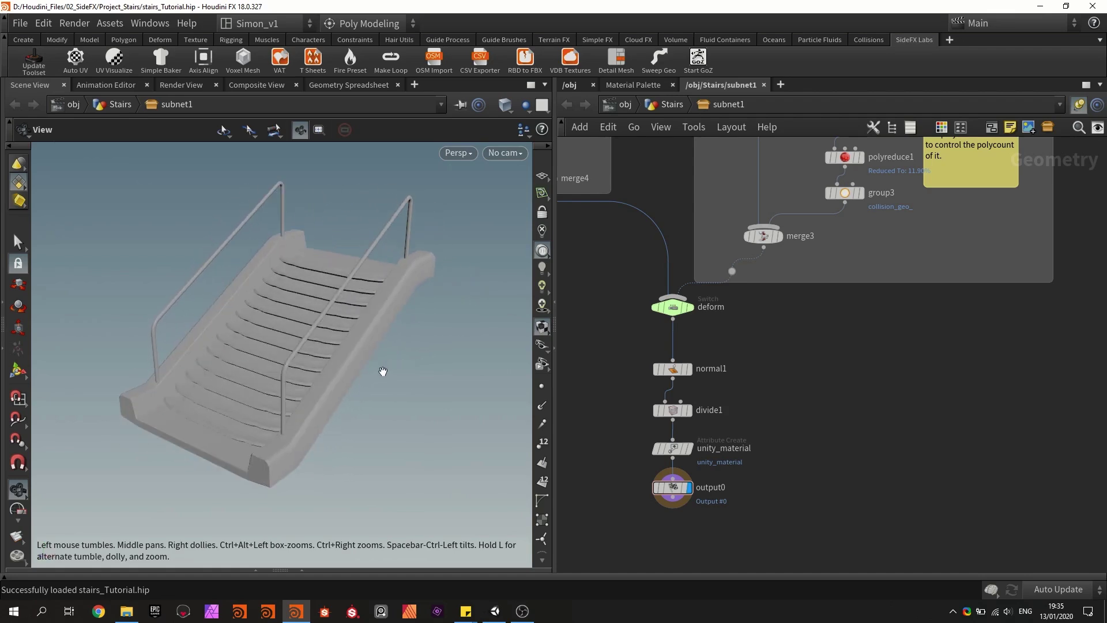
left_click(494, 611)
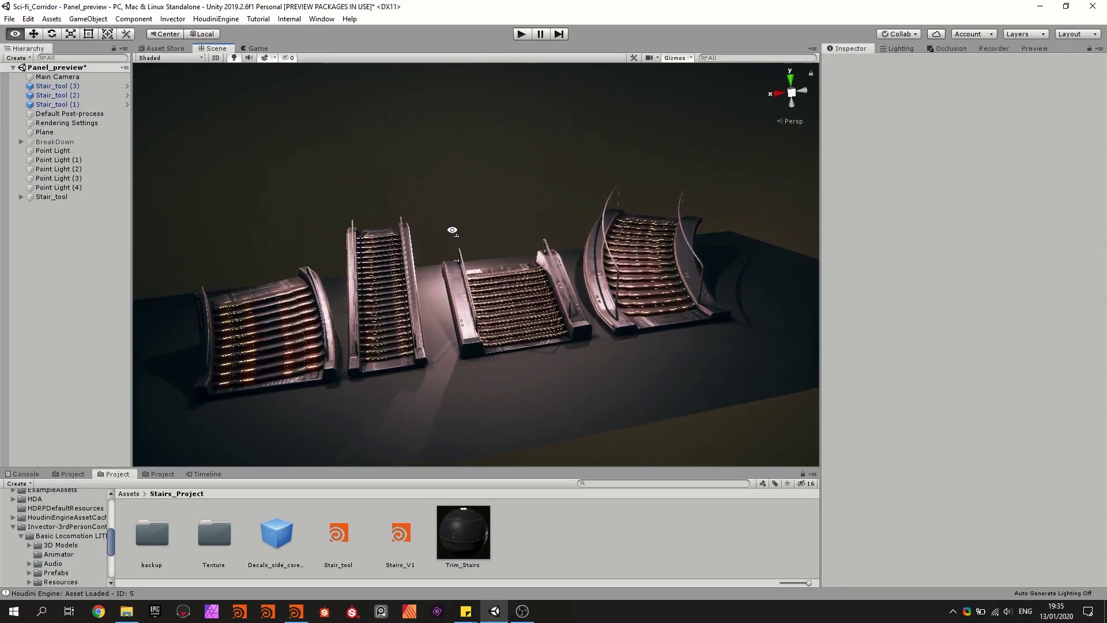